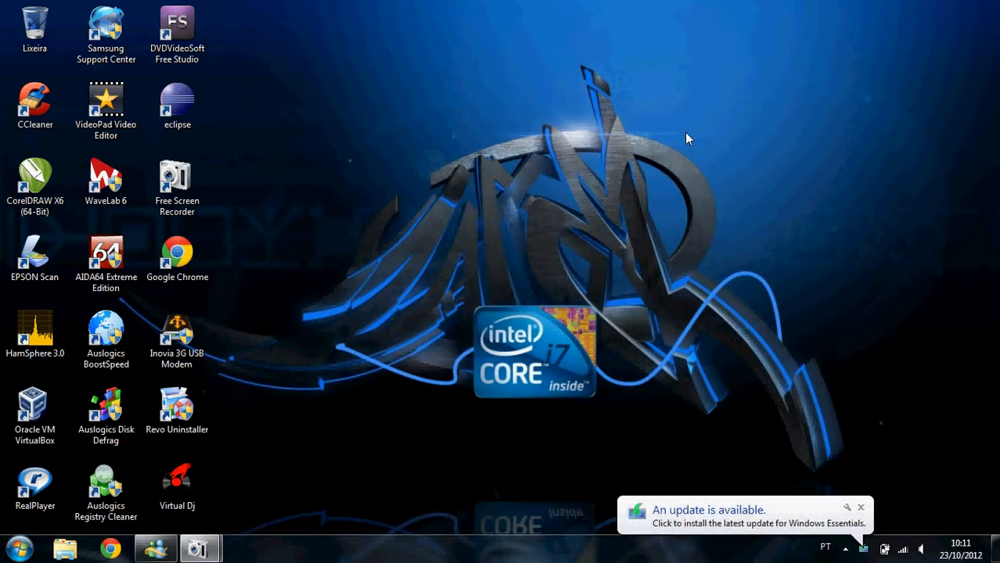
Dismiss the update notification, open Oracle VM VirtualBox and begin a new Linux virtual machine named Ubuntu.
{"action": "left_click", "coordinate": [860, 509]}
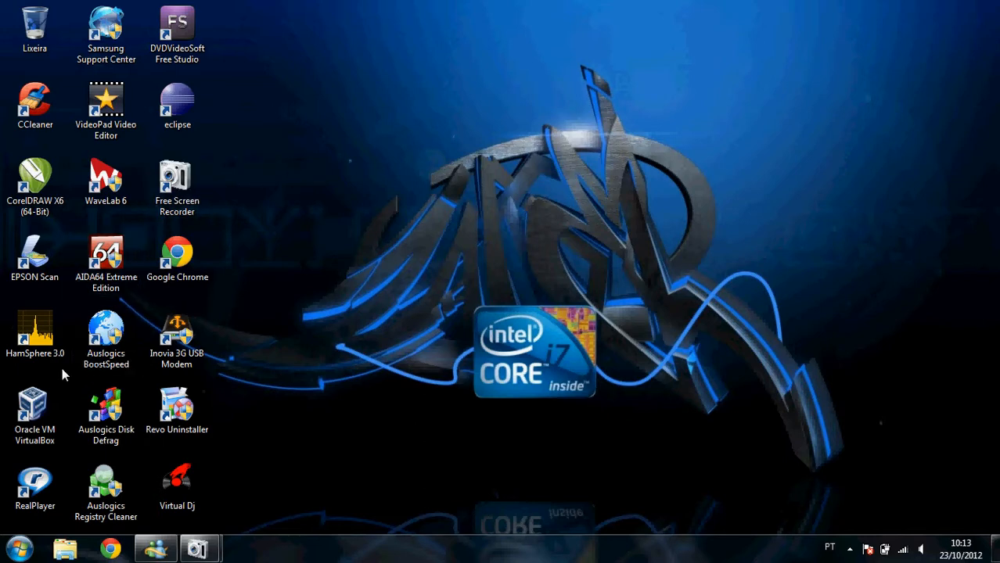
{"action": "left_click", "coordinate": [45, 407]}
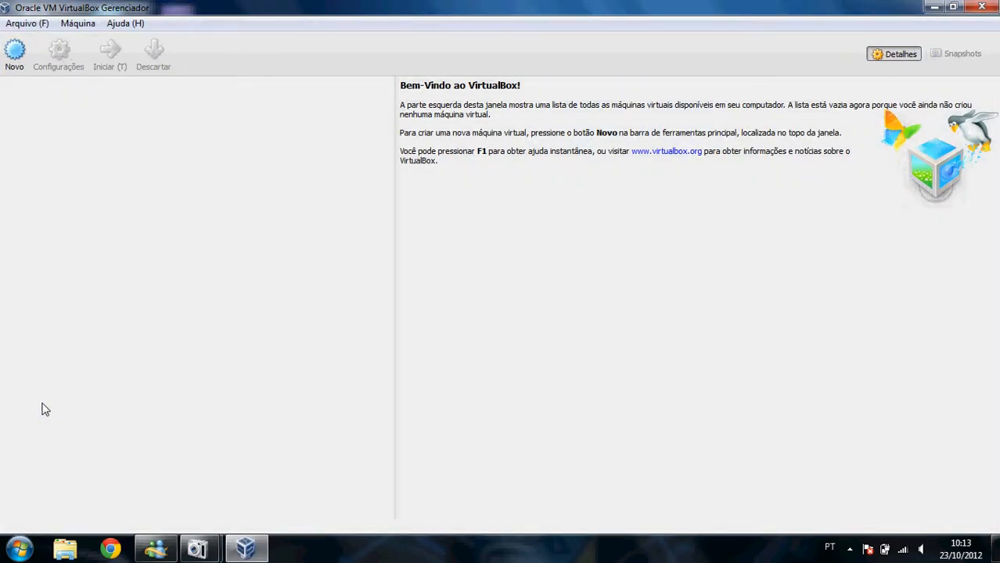
{"action": "left_click", "coordinate": [17, 51]}
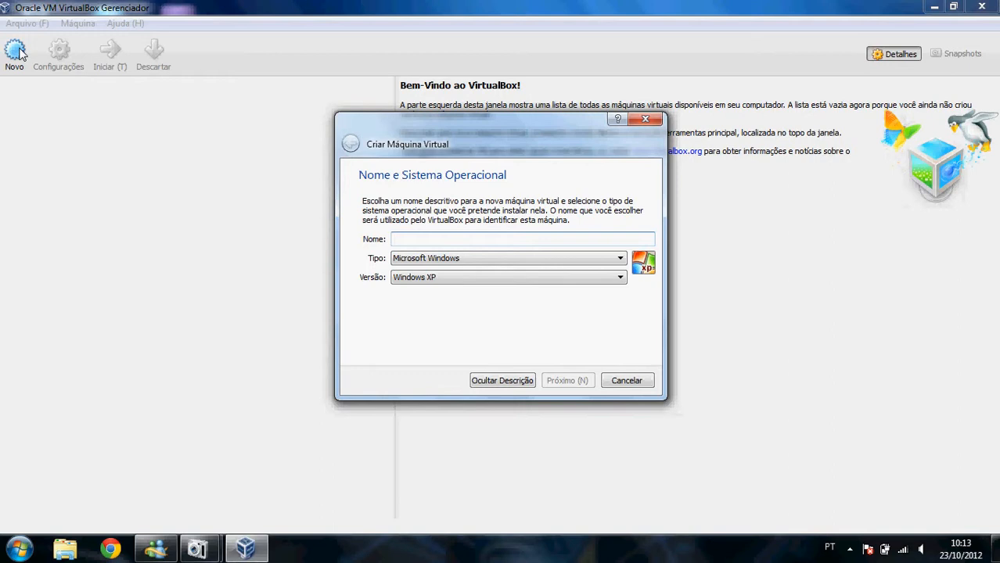
{"action": "type", "text": "Ub"}
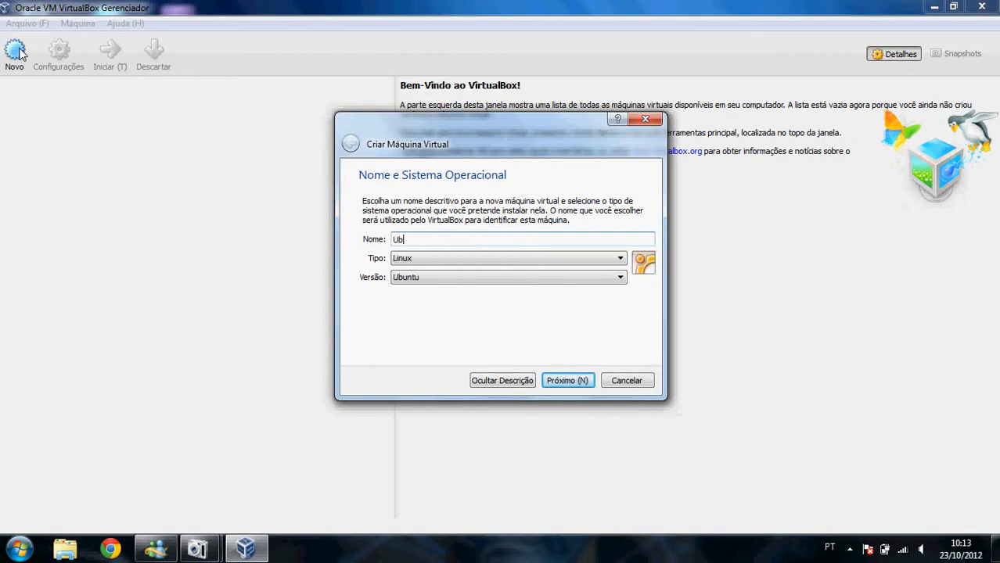
{"action": "type", "text": "untu"}
{"action": "key", "text": "Return"}
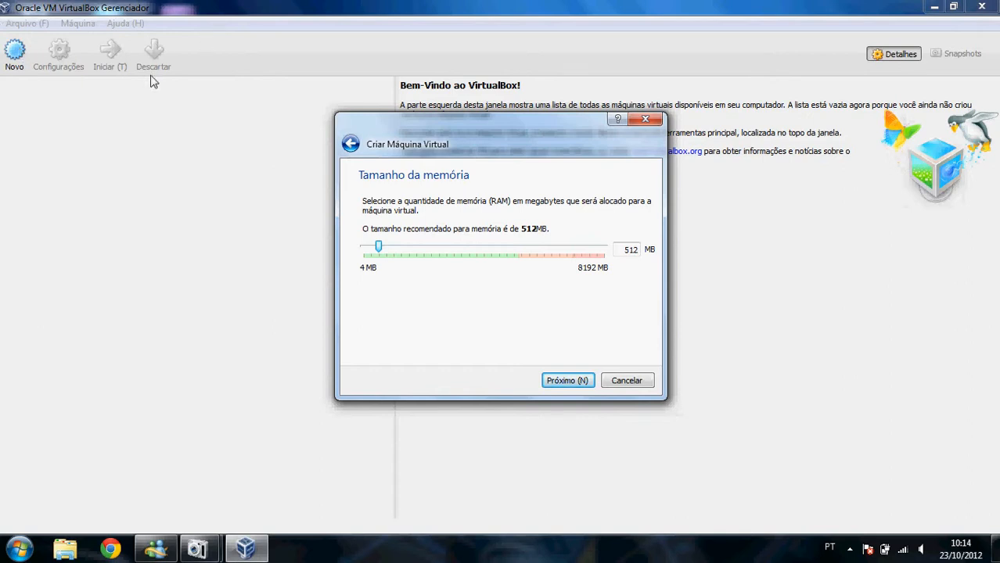
Allocate 1024 MB of RAM to the new virtual machine.
{"action": "double_click", "coordinate": [621, 251]}
{"action": "type", "text": "1024"}
{"action": "left_click", "coordinate": [571, 381]}
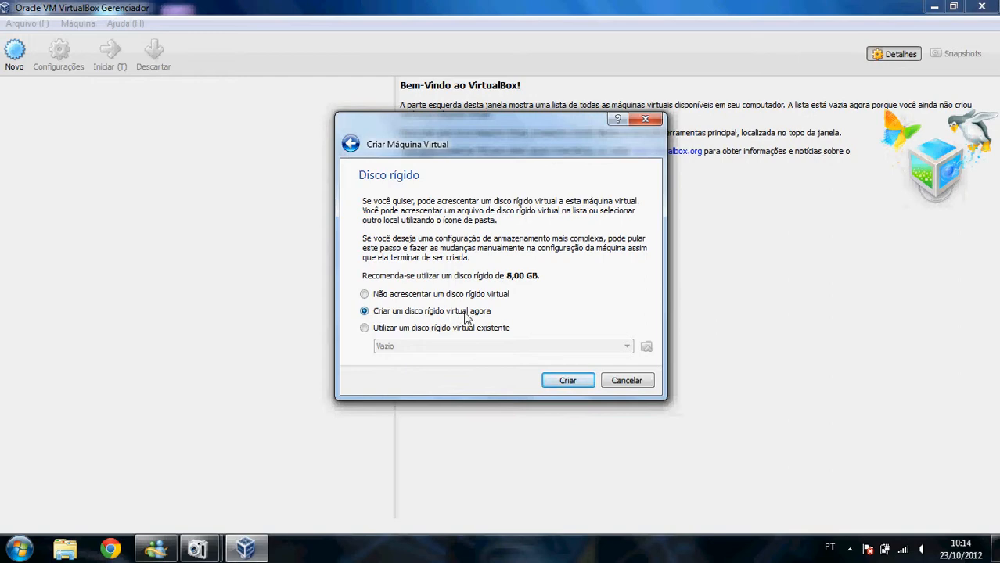
Create a new dynamically allocated VDI virtual hard disk named Ubuntu, 8 GB in size, for the machine.
{"action": "left_click", "coordinate": [565, 380]}
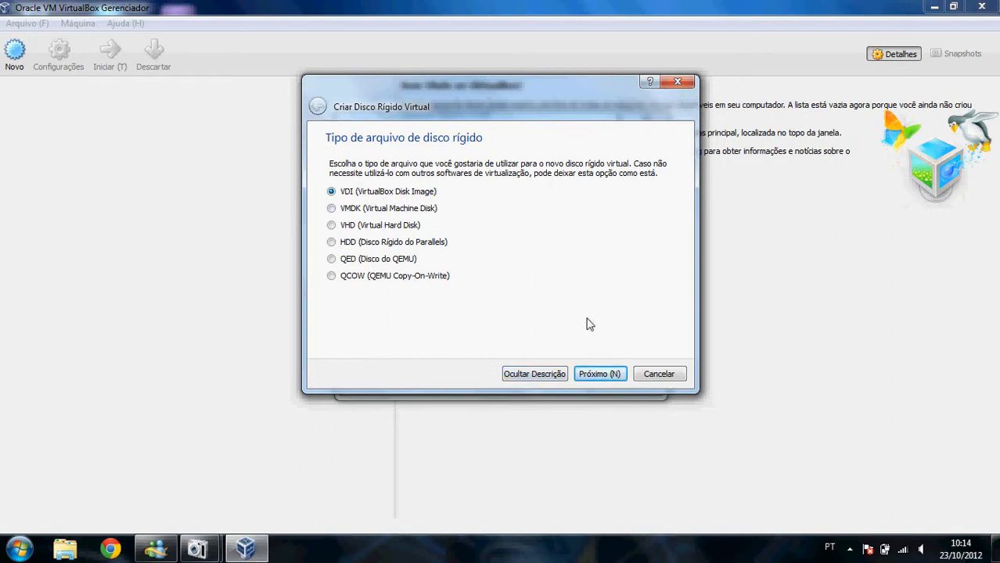
{"action": "left_click", "coordinate": [598, 375]}
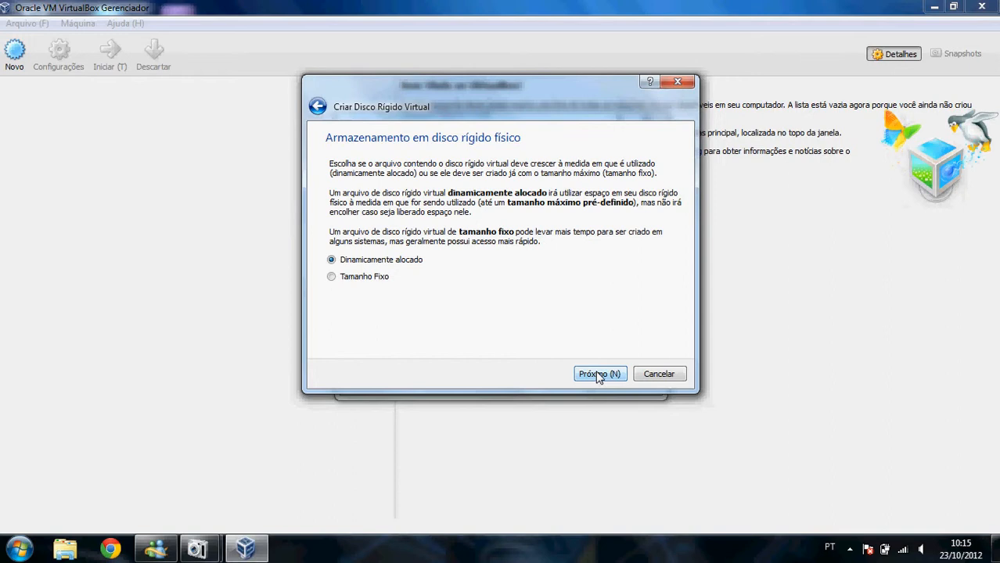
{"action": "left_click", "coordinate": [598, 376]}
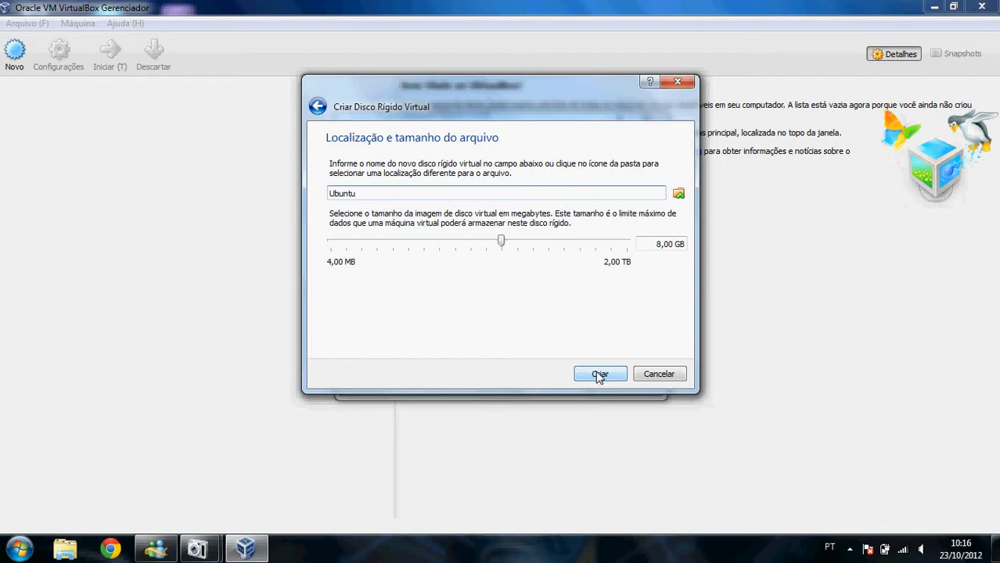
{"action": "left_click", "coordinate": [599, 375]}
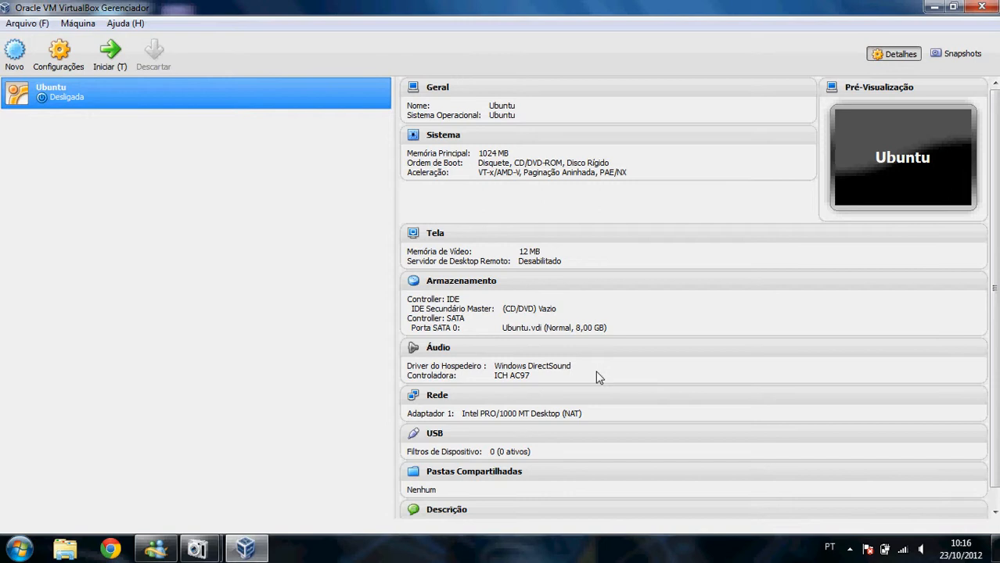
In the Ubuntu machine's settings, reorder booting to CD/DVD-ROM first and hard disk second, and disable booting from floppy.
{"action": "right_click", "coordinate": [177, 101]}
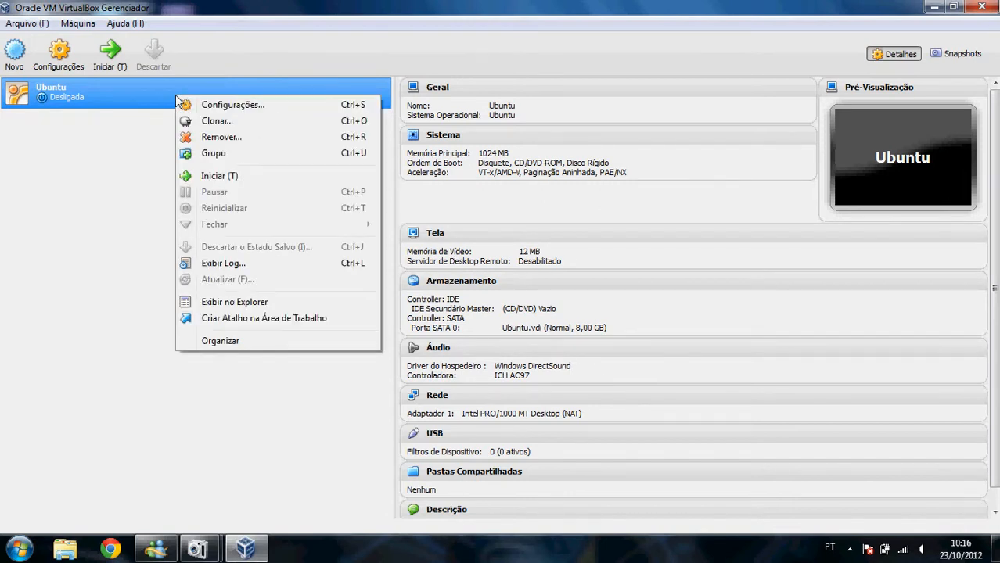
{"action": "left_click", "coordinate": [188, 107]}
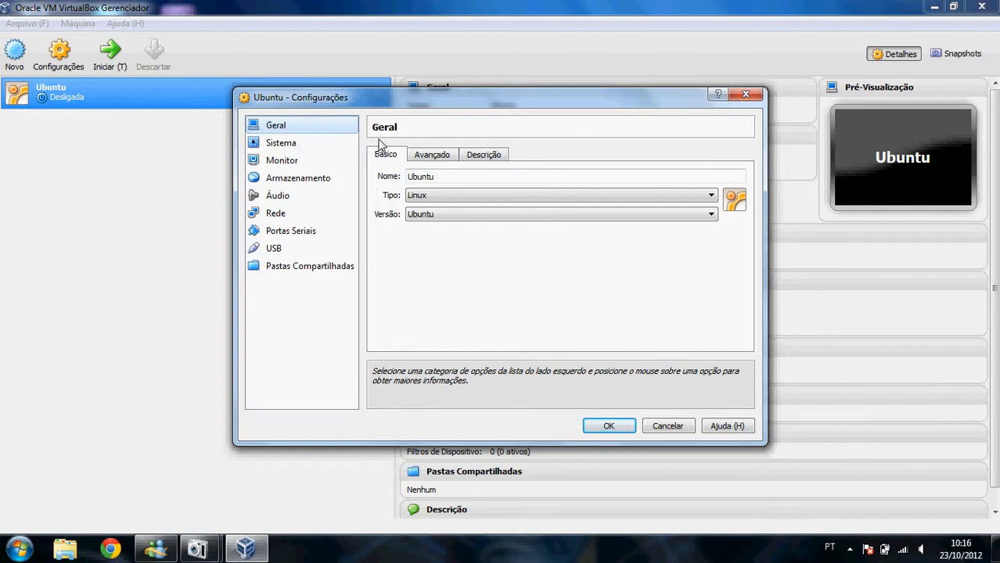
{"action": "left_click", "coordinate": [443, 159]}
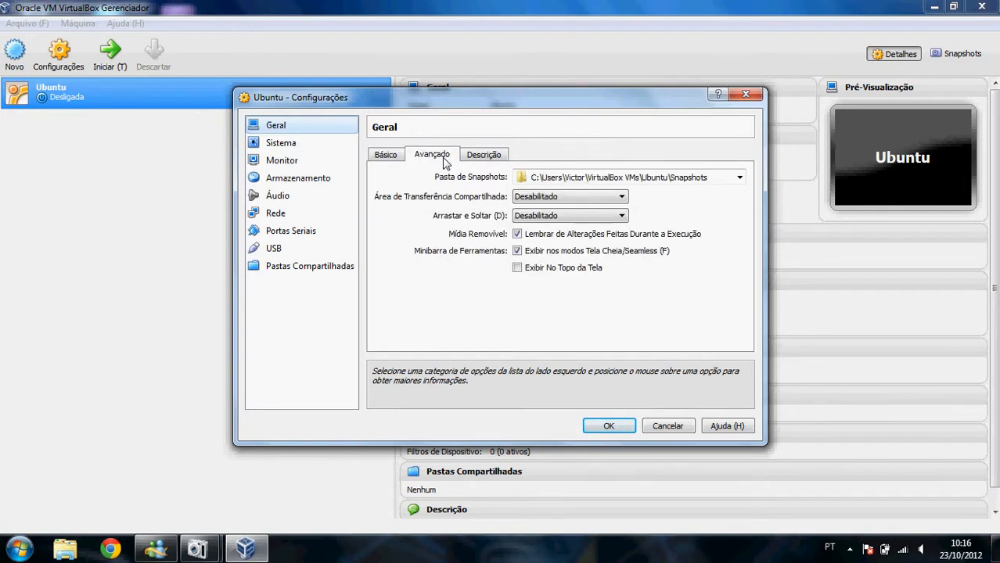
{"action": "left_click", "coordinate": [472, 162]}
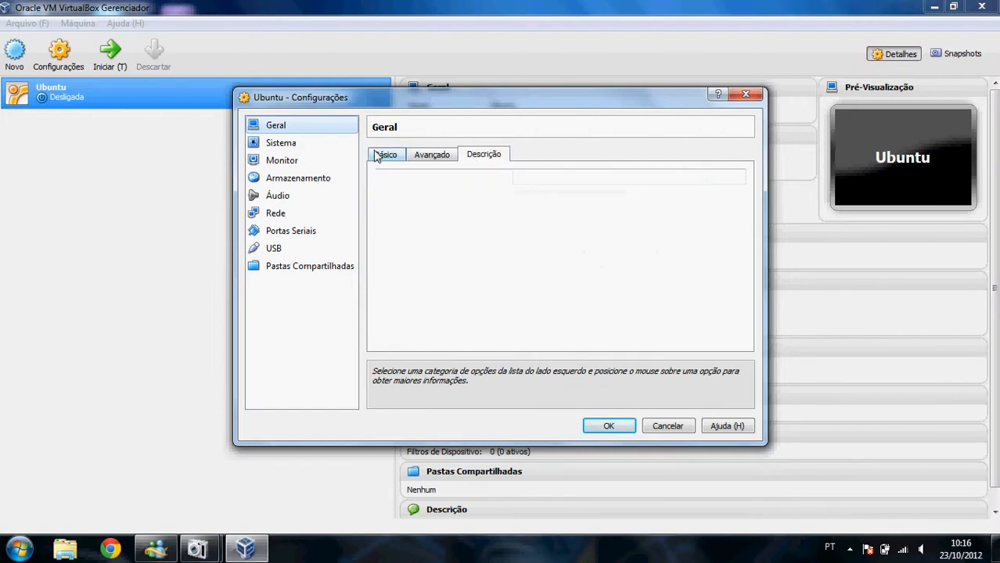
{"action": "left_click", "coordinate": [287, 144]}
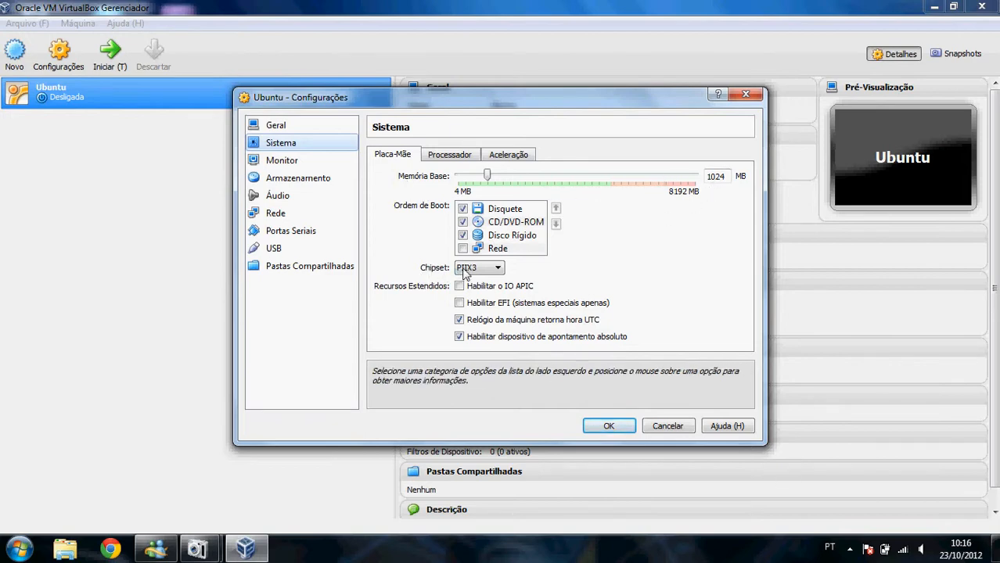
{"action": "left_click", "coordinate": [517, 236]}
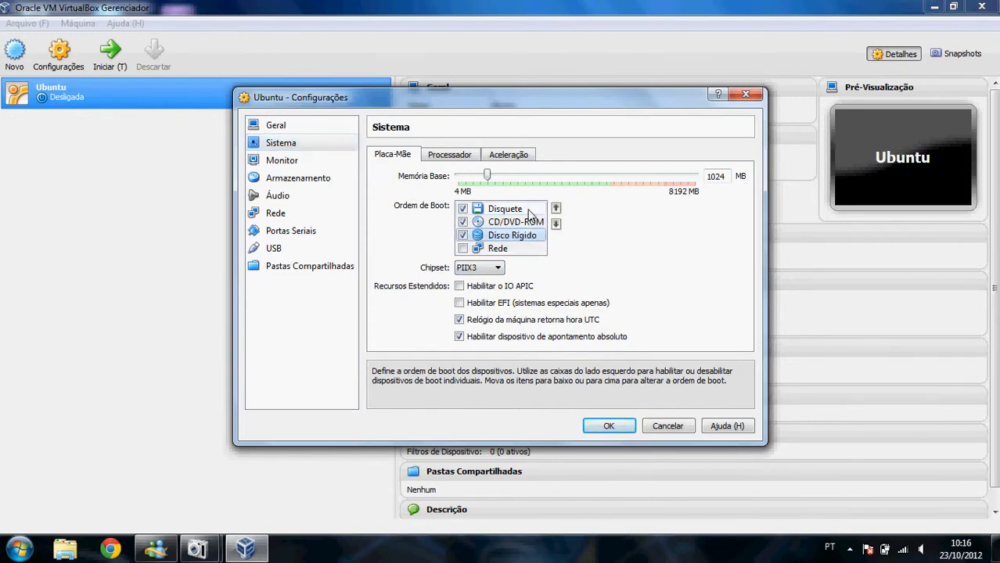
{"action": "left_click", "coordinate": [532, 211]}
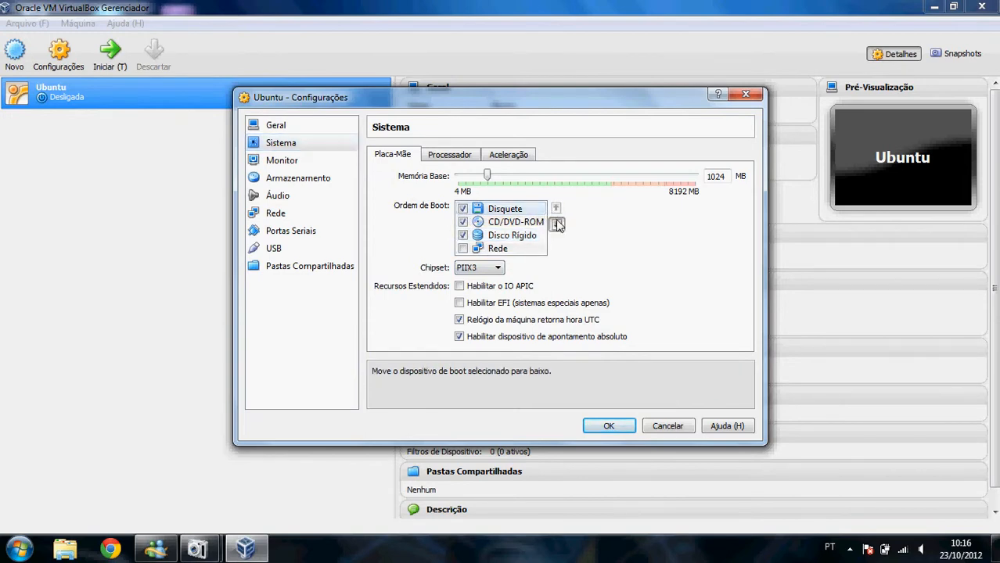
{"action": "left_click", "coordinate": [557, 223]}
{"action": "left_click", "coordinate": [537, 235]}
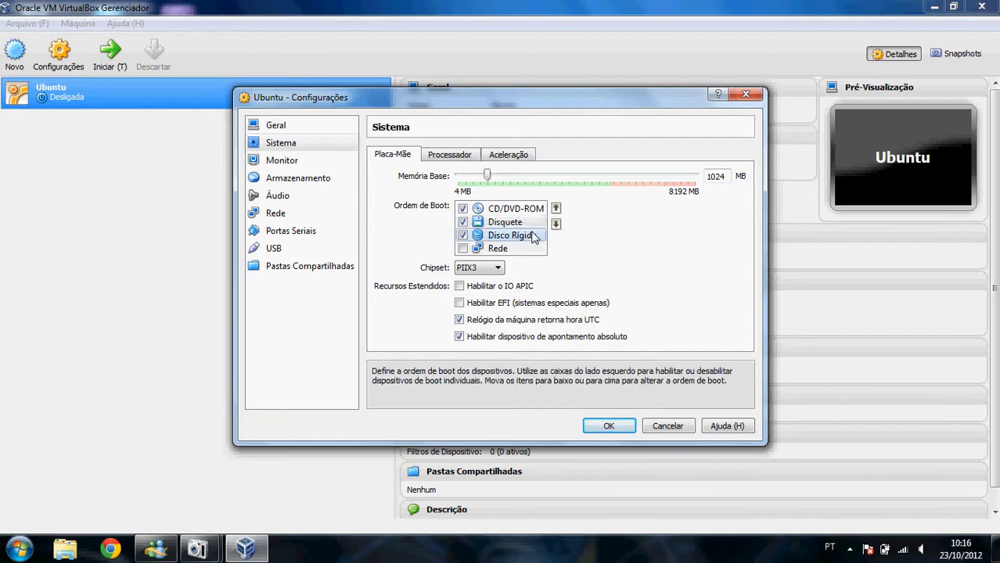
{"action": "left_click", "coordinate": [556, 210]}
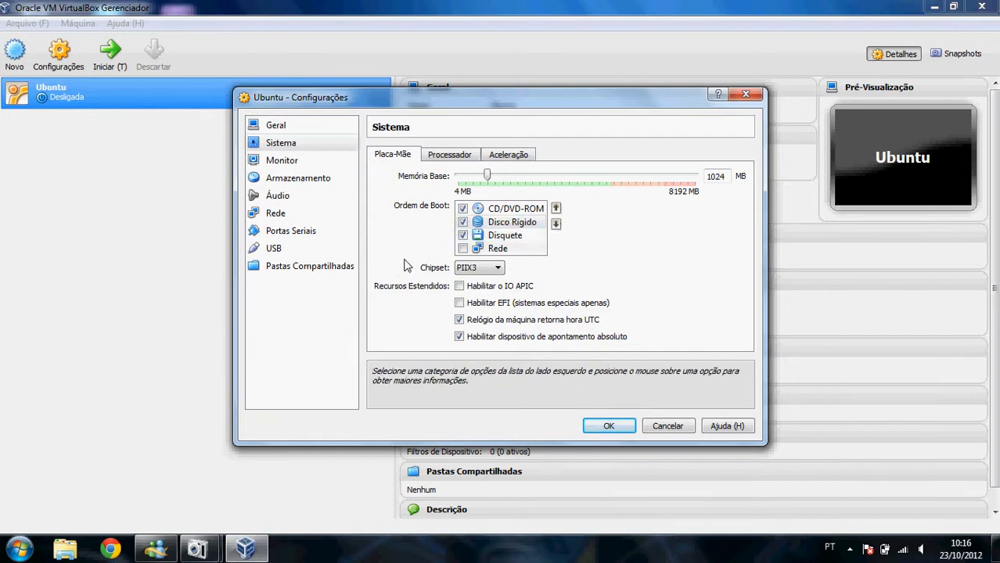
{"action": "left_click", "coordinate": [463, 237]}
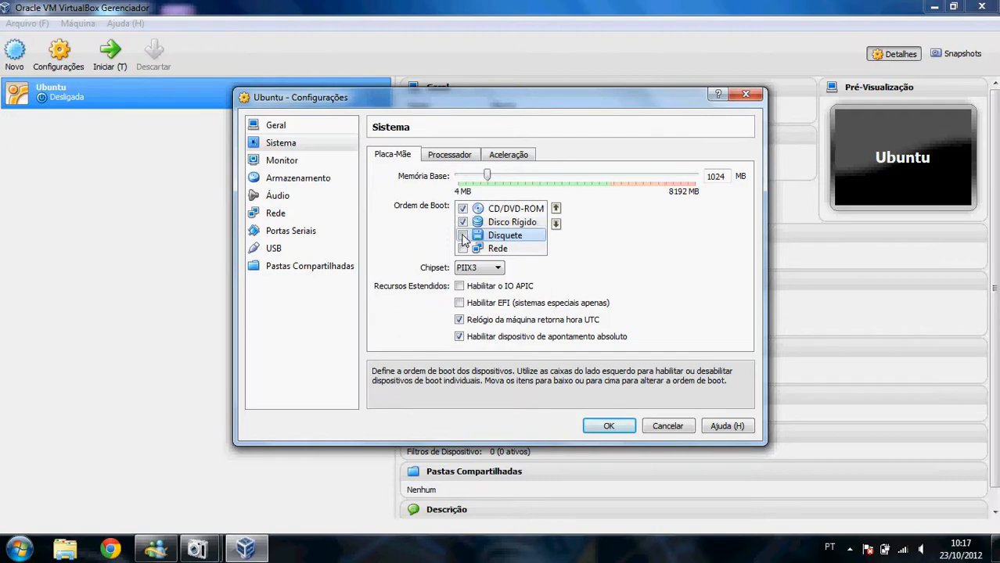
Assign 2 processors to the Ubuntu machine, review its acceleration options and save the settings.
{"action": "left_click", "coordinate": [447, 157]}
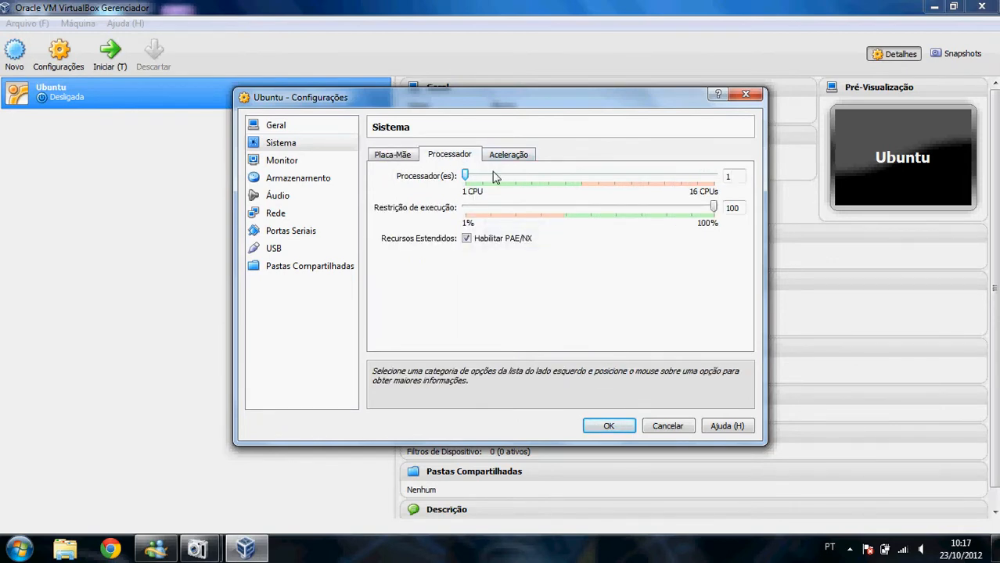
{"action": "left_click_drag", "start_coordinate": [466, 176], "coordinate": [482, 176]}
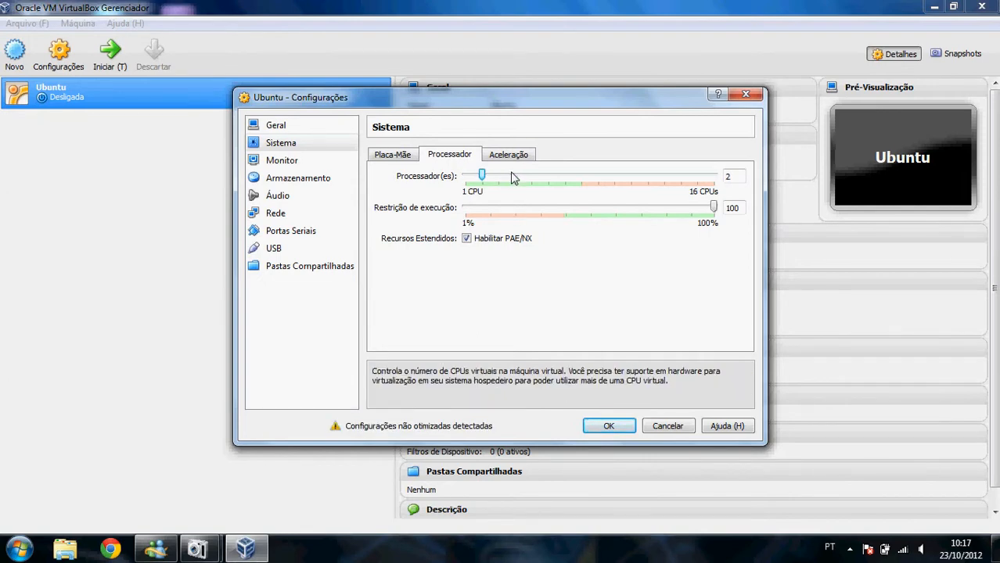
{"action": "left_click", "coordinate": [509, 160]}
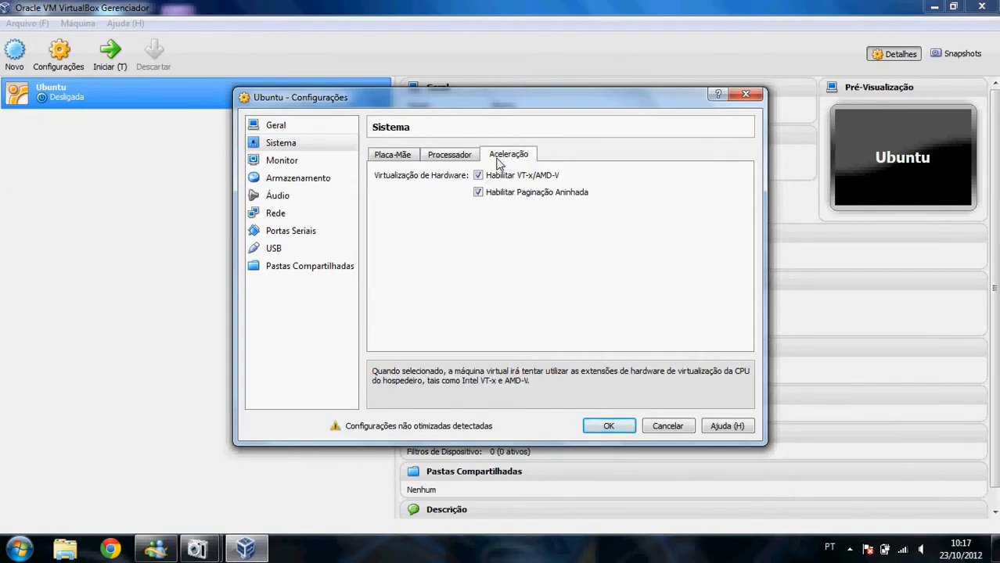
{"action": "left_click", "coordinate": [440, 156]}
{"action": "left_click", "coordinate": [405, 157]}
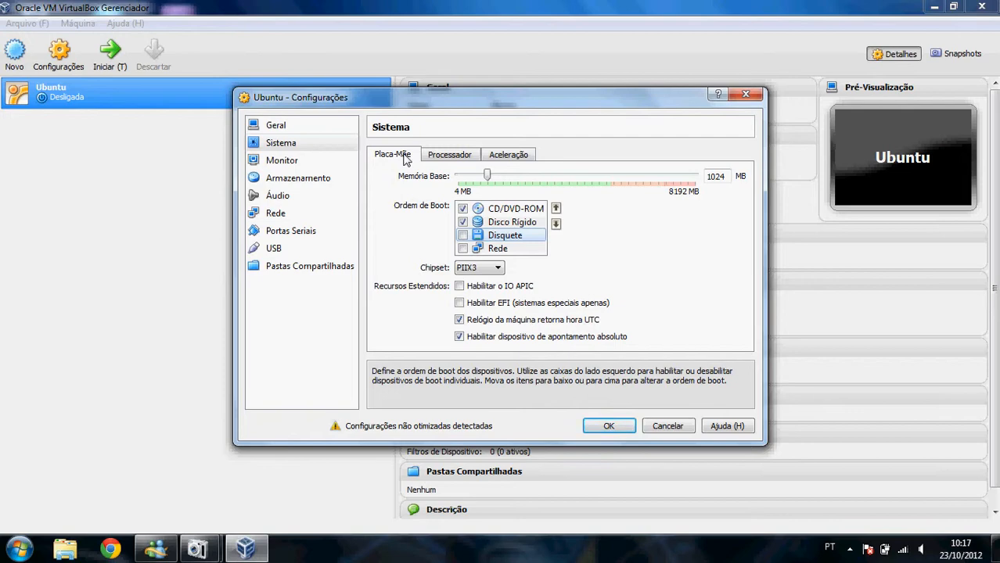
{"action": "left_click", "coordinate": [608, 427]}
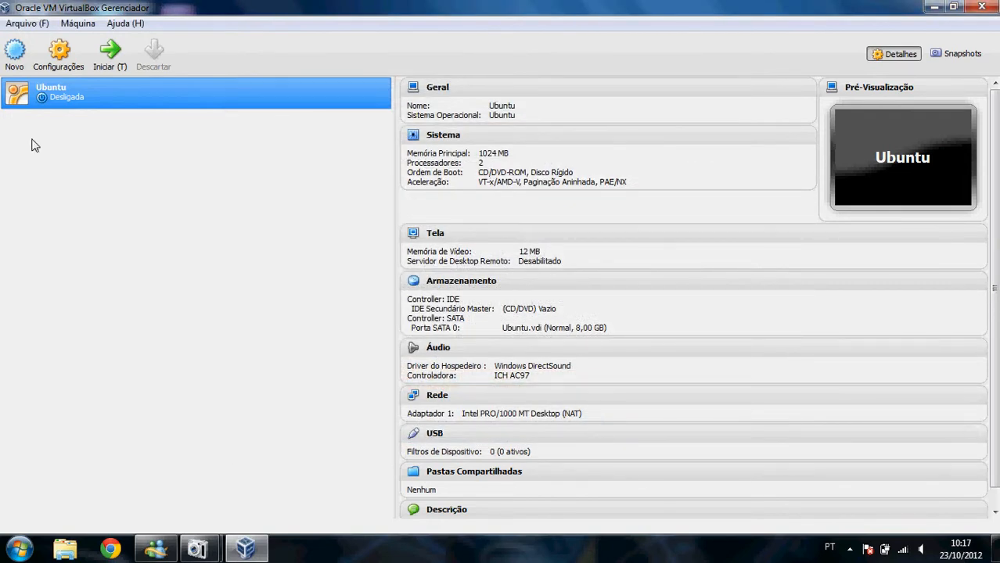
Start the Ubuntu virtual machine with the ubuntu-12.04-desktop-i386 ISO as its boot disc.
{"action": "left_click", "coordinate": [110, 63]}
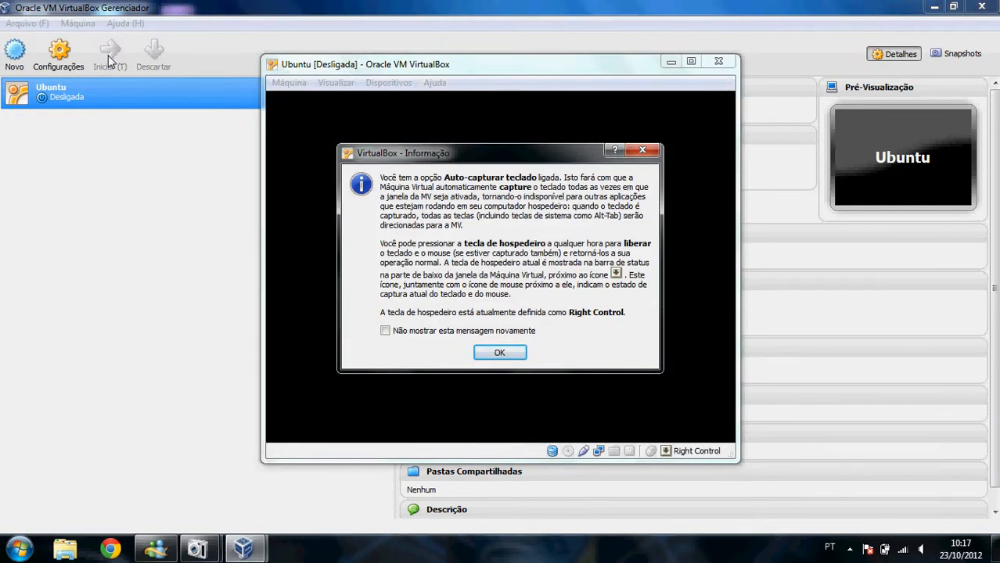
{"action": "left_click", "coordinate": [510, 352]}
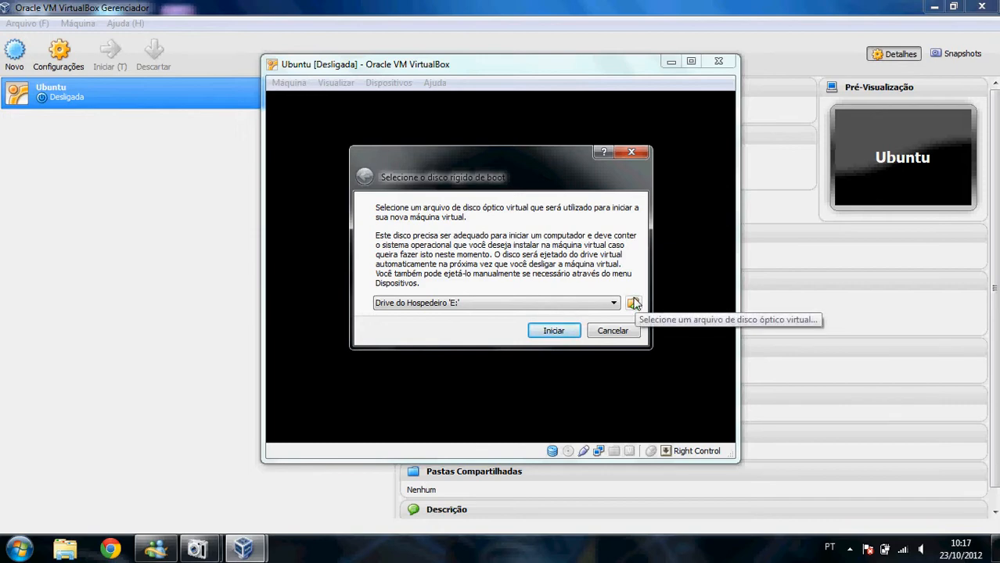
{"action": "left_click", "coordinate": [635, 304]}
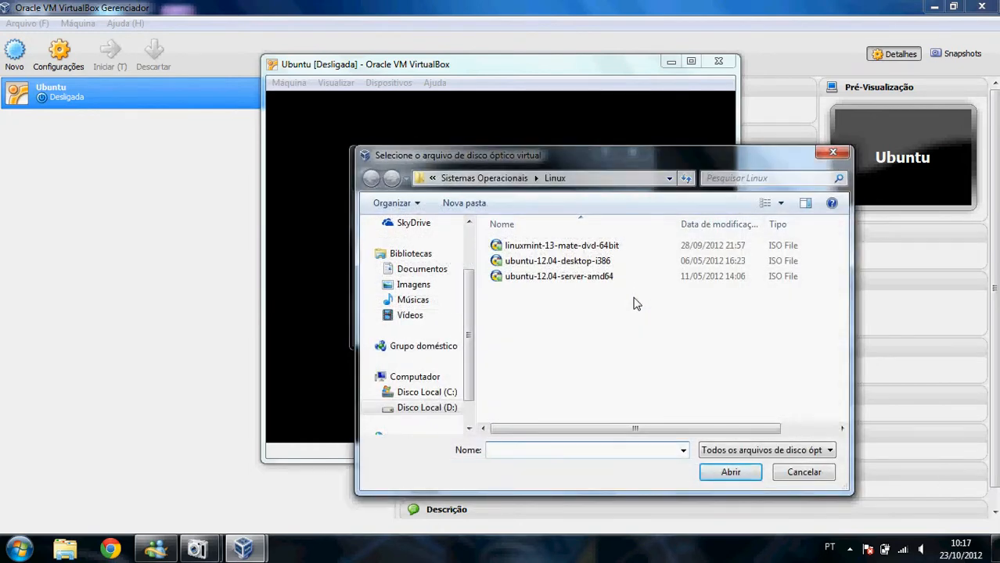
{"action": "left_click", "coordinate": [609, 262]}
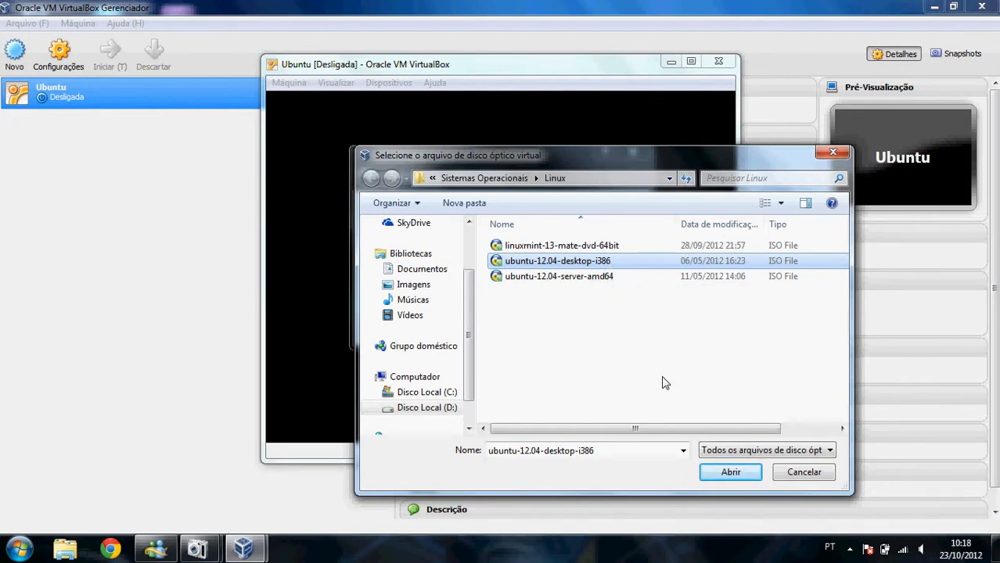
{"action": "left_click", "coordinate": [724, 473]}
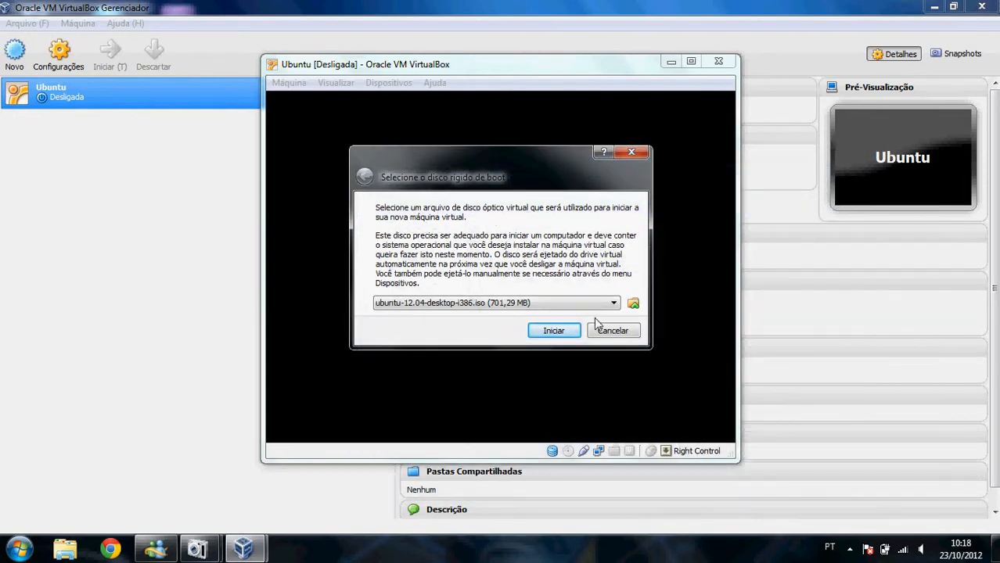
{"action": "left_click", "coordinate": [555, 331]}
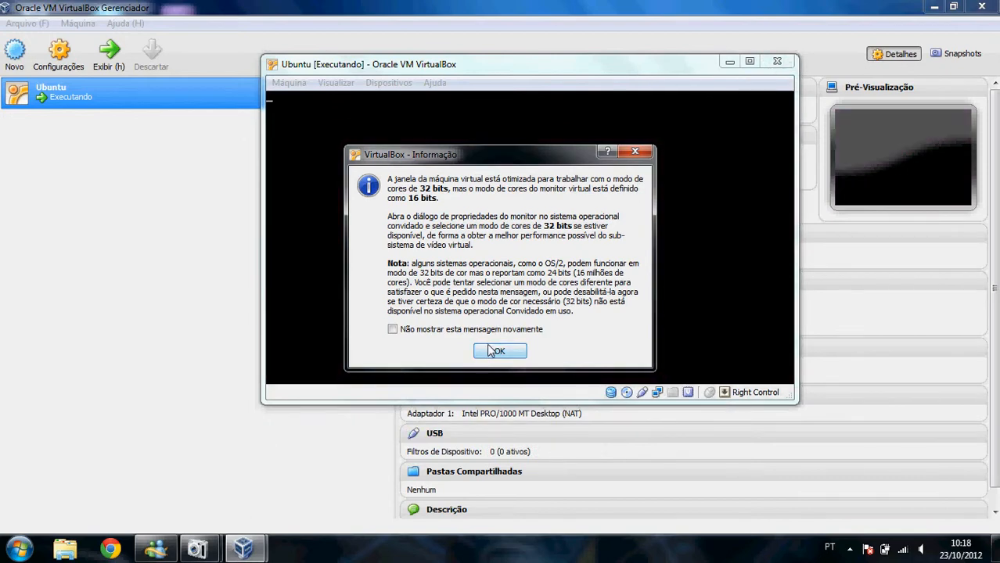
Dismiss the colour mode and mouse pointer integration messages while the machine boots.
{"action": "left_click", "coordinate": [493, 351]}
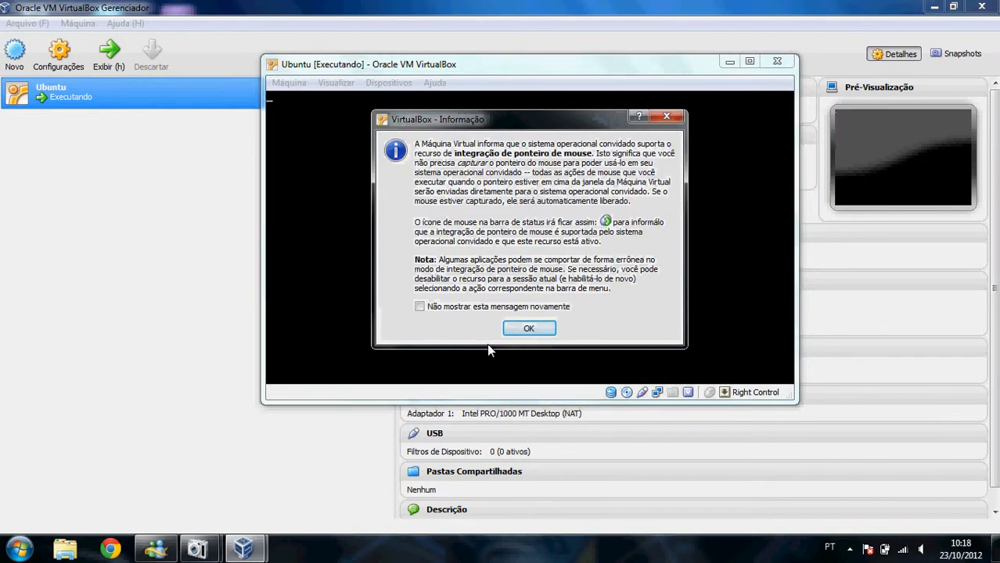
{"action": "left_click", "coordinate": [520, 333]}
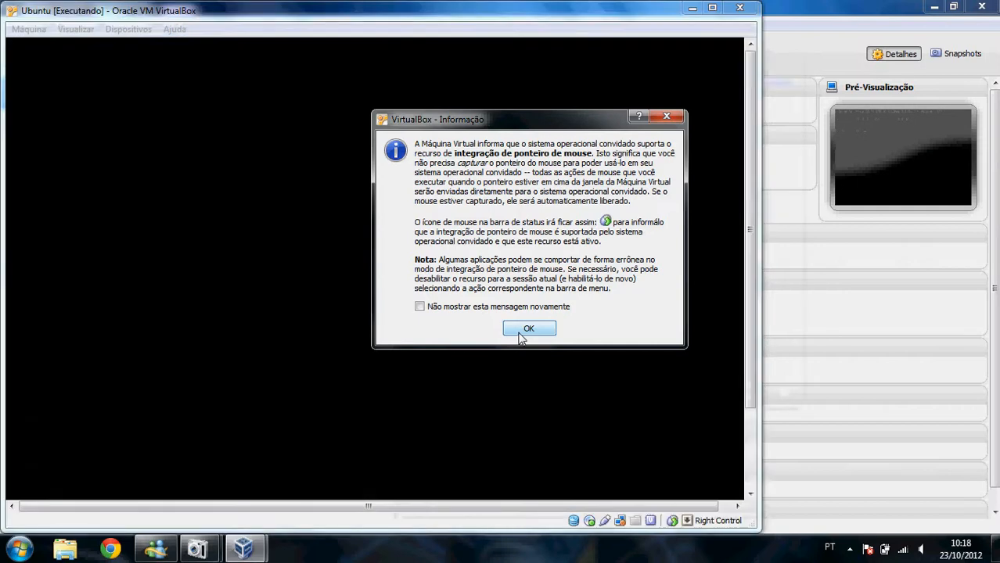
{"action": "left_click", "coordinate": [518, 332]}
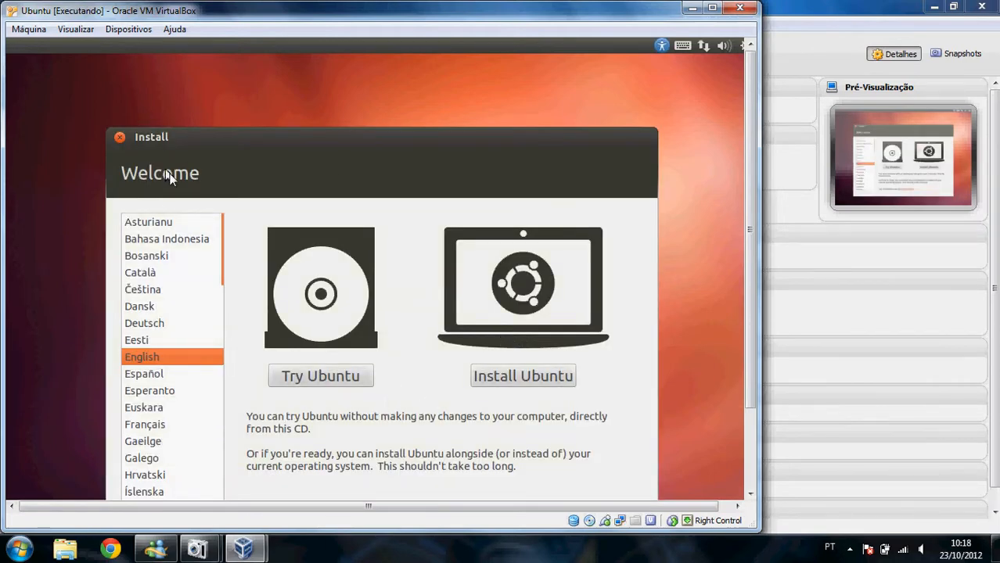
Set the live session's language to Português do Brasil and try Ubuntu without installing it.
{"action": "mouse_move", "coordinate": [220, 222]}
{"action": "left_click_drag", "start_coordinate": [226, 251], "coordinate": [226, 314]}
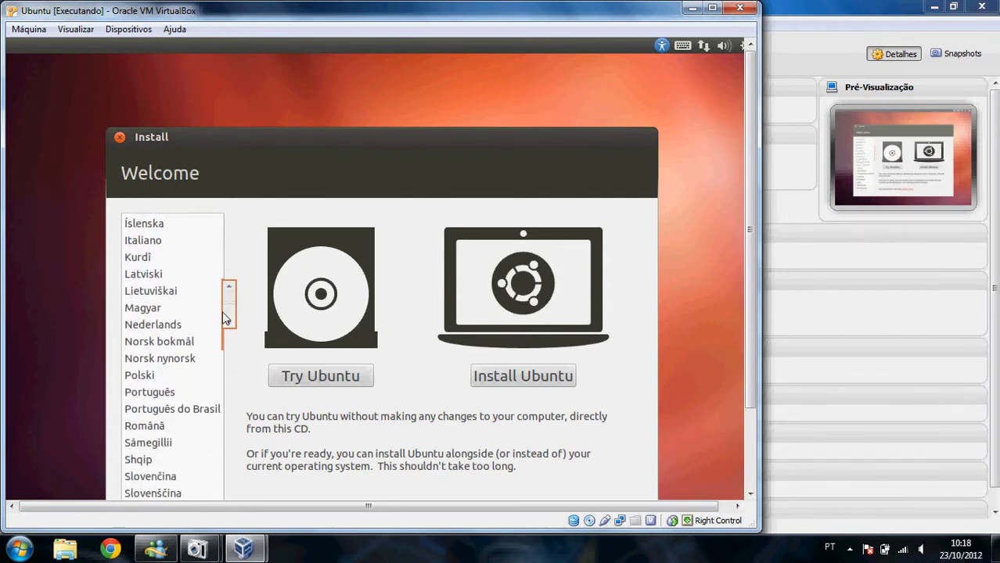
{"action": "left_click", "coordinate": [183, 410]}
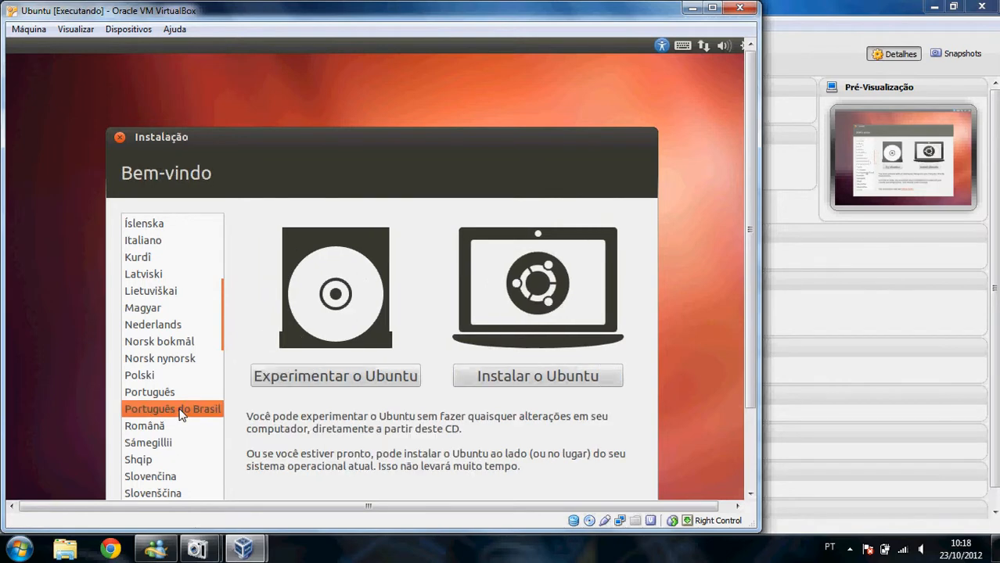
{"action": "left_click", "coordinate": [316, 378]}
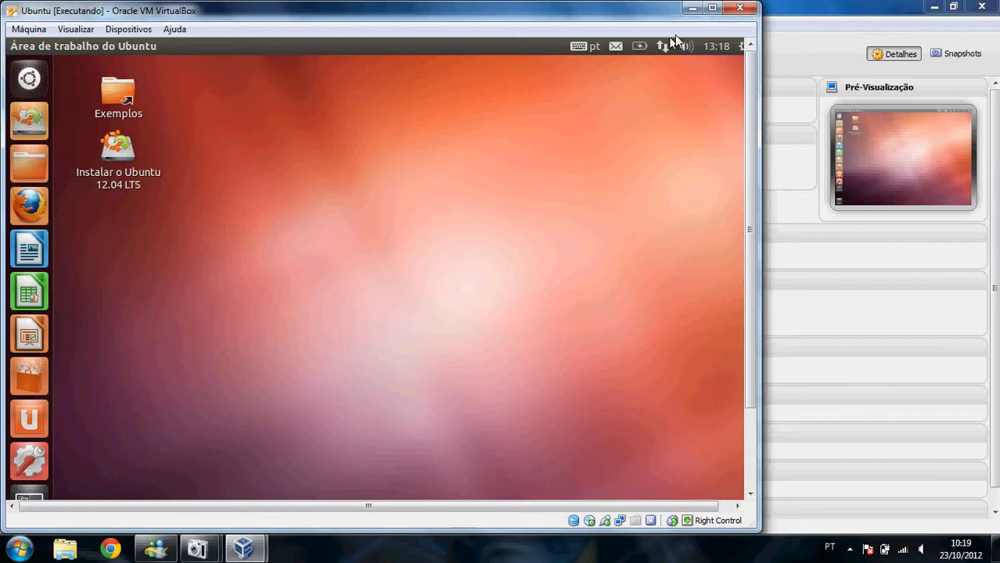
Maximize the Ubuntu machine window and open Firefox inside the live session.
{"action": "left_click", "coordinate": [712, 8]}
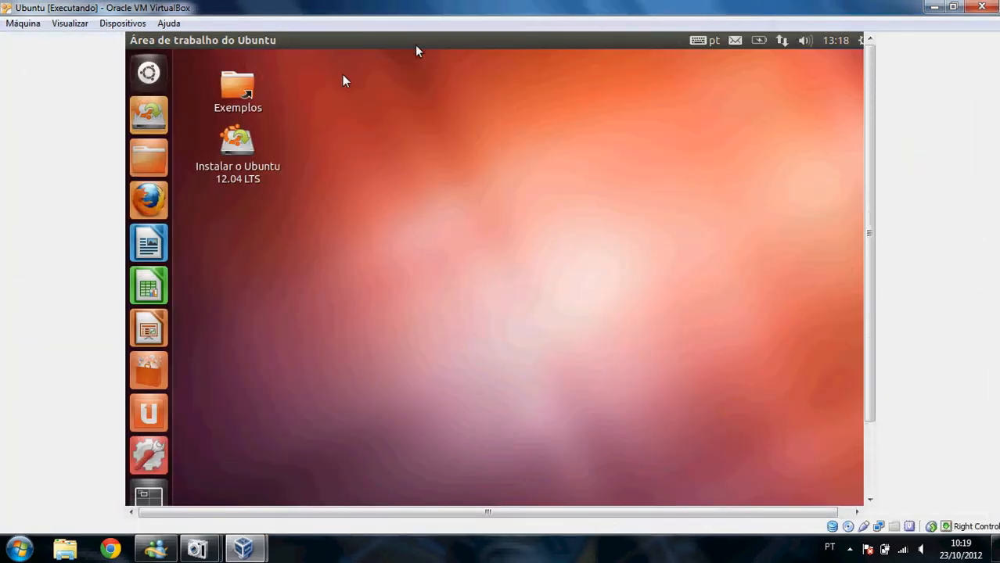
{"action": "right_click", "coordinate": [160, 203]}
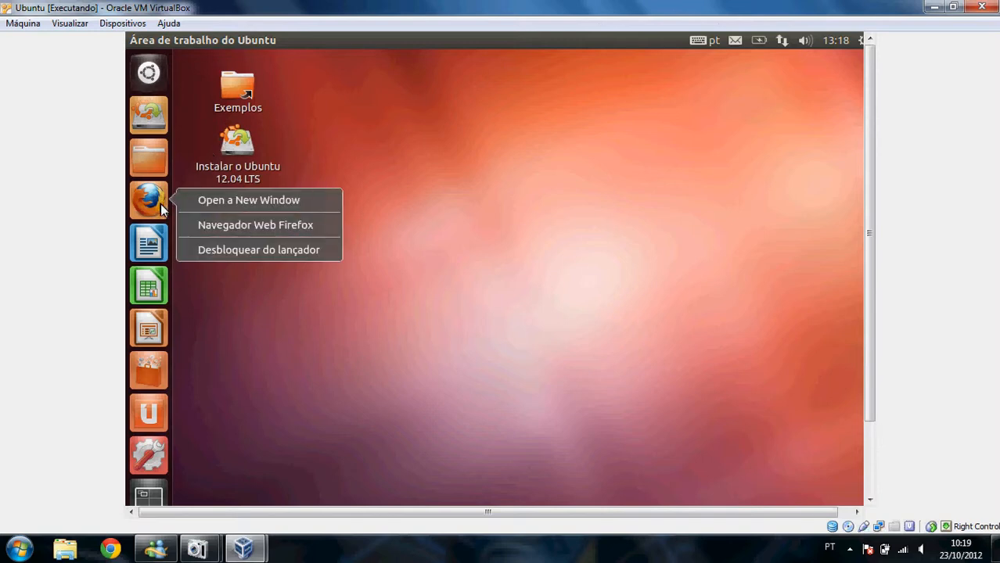
{"action": "left_click", "coordinate": [552, 56]}
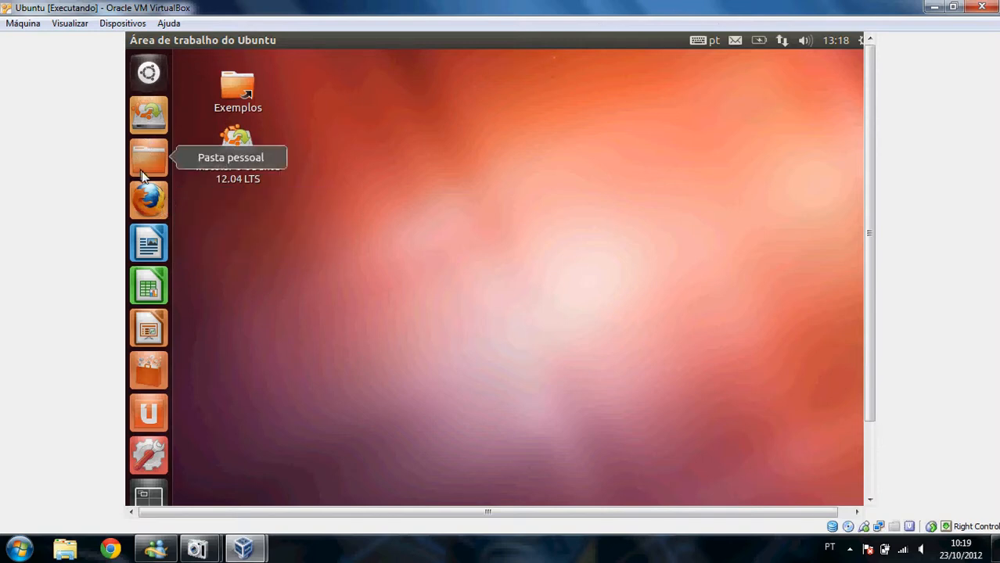
{"action": "left_click", "coordinate": [151, 199]}
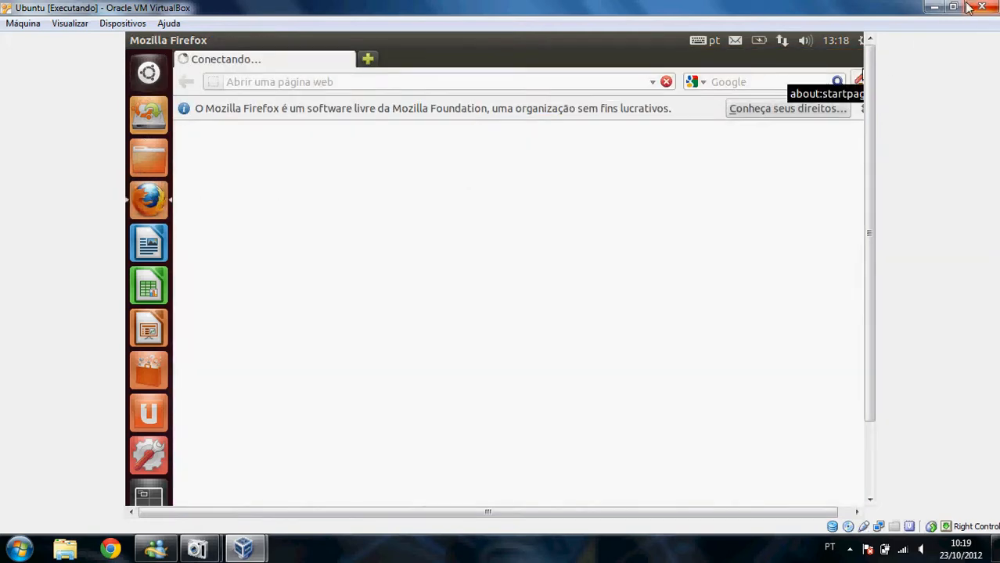
Minimize the Ubuntu machine and VirtualBox manager windows to show the host desktop, and return to Firefox in the Ubuntu machine.
{"action": "left_click", "coordinate": [935, 7]}
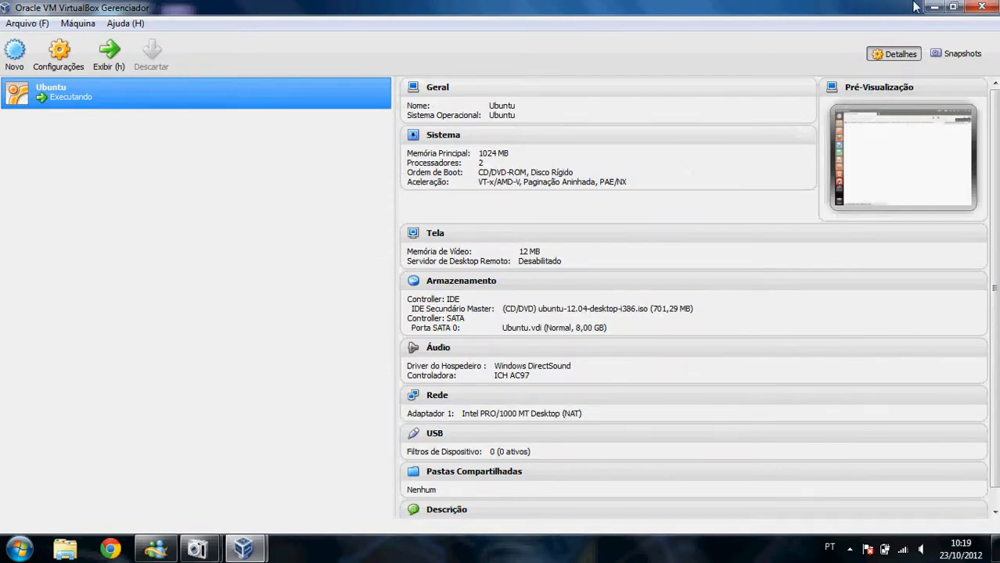
{"action": "left_click", "coordinate": [935, 7]}
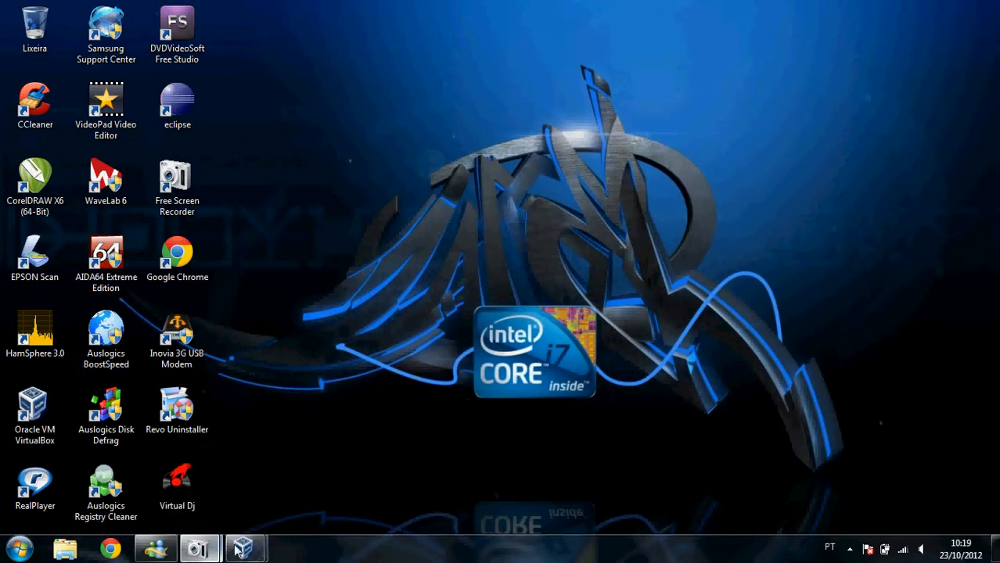
{"action": "mouse_move", "coordinate": [243, 548]}
{"action": "left_click", "coordinate": [387, 417]}
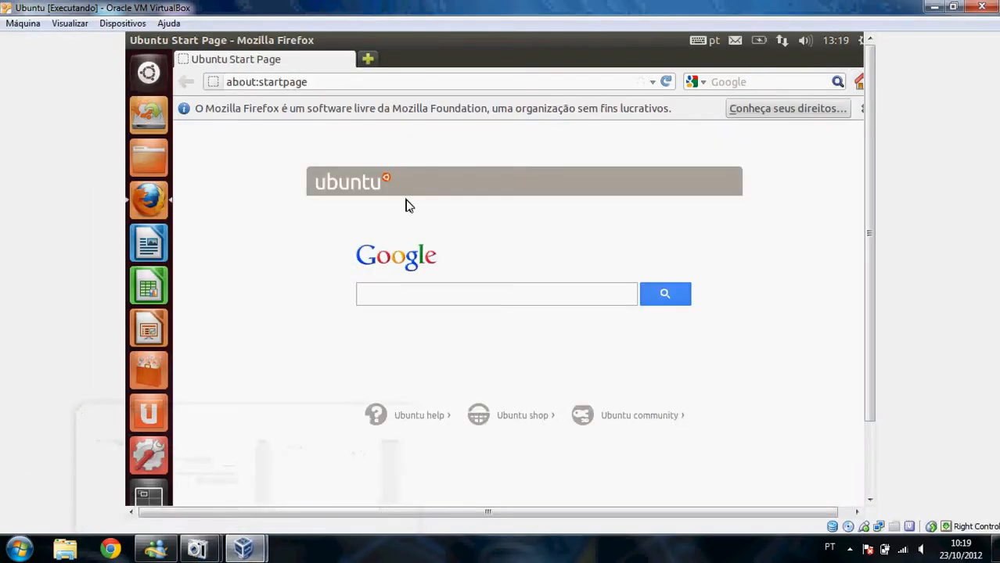
{"action": "left_click", "coordinate": [346, 83]}
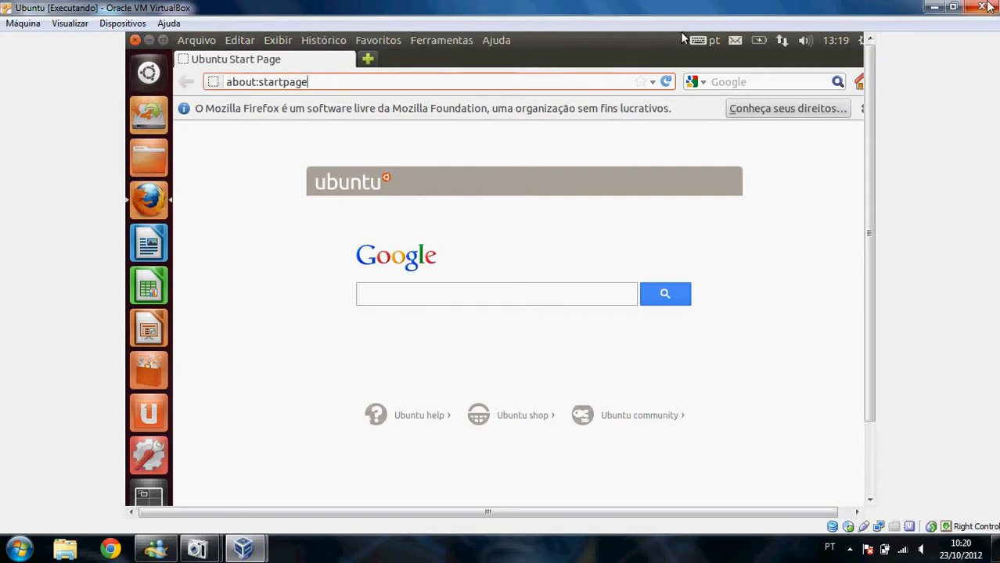
Reduce the Ubuntu machine window and examine the host's CPU, memory and VirtualBox.exe process usage in Windows Task Manager.
{"action": "left_click", "coordinate": [953, 7]}
{"action": "left_click", "coordinate": [875, 89]}
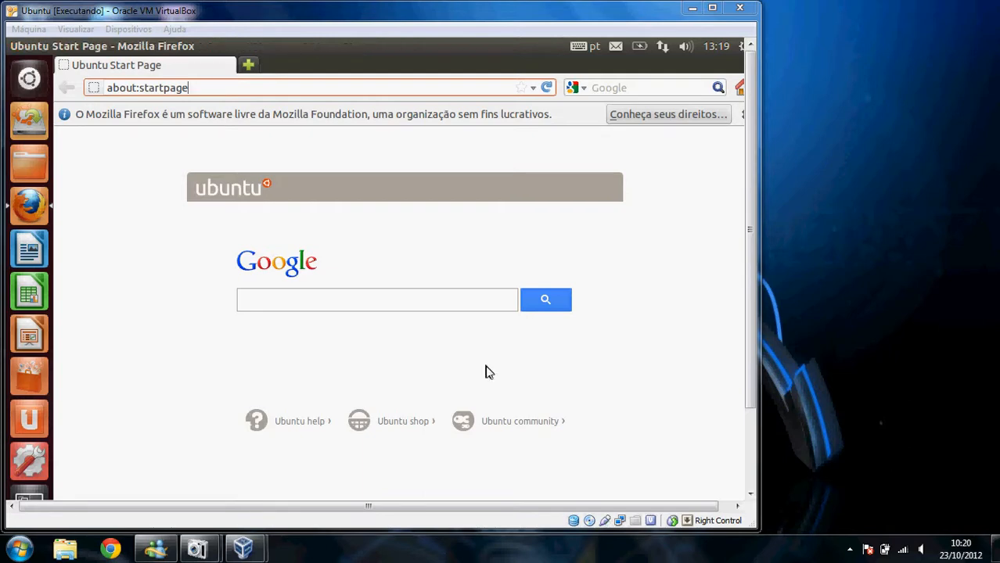
{"action": "key", "text": "ctrl+shift+Escape"}
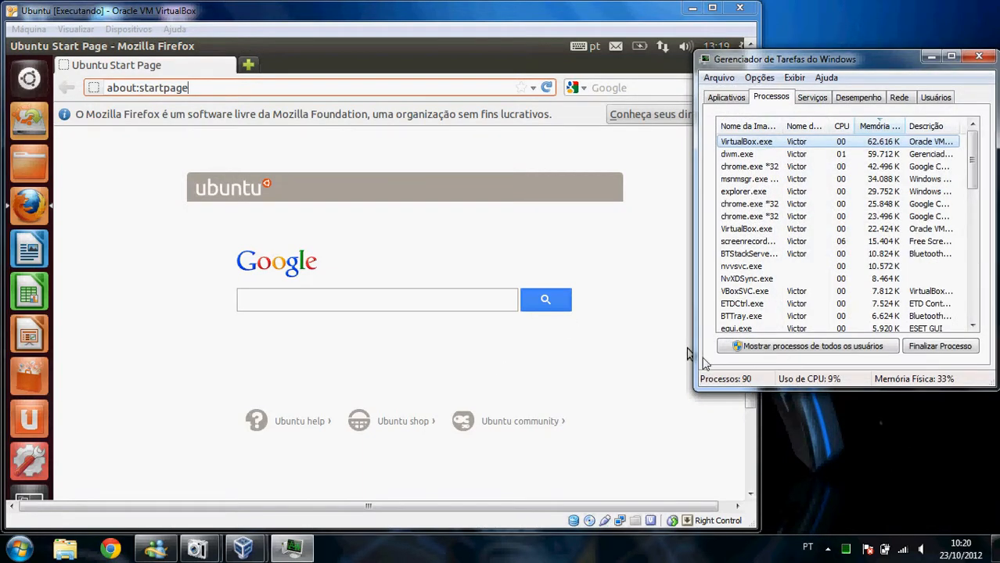
{"action": "left_click", "coordinate": [859, 98]}
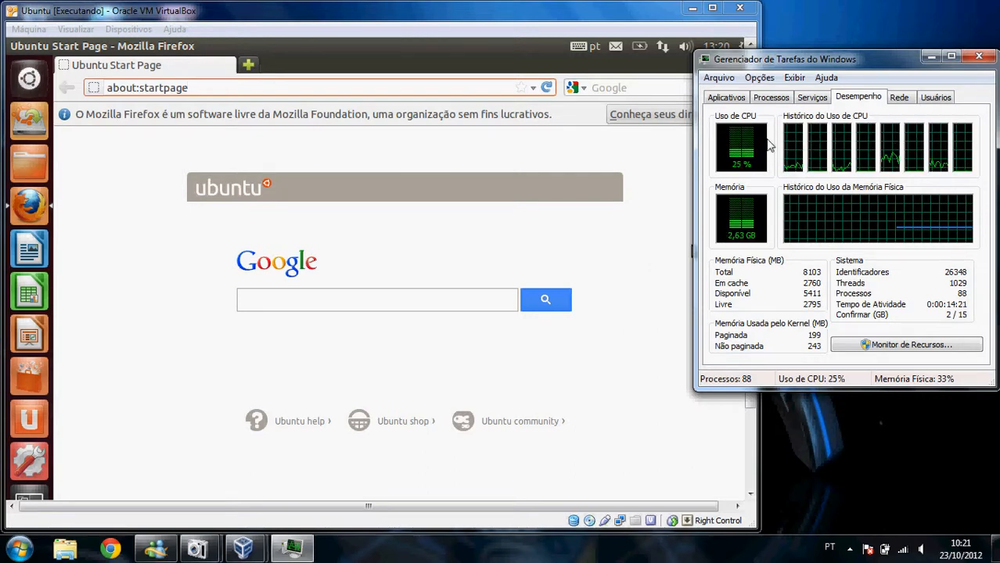
{"action": "left_click", "coordinate": [771, 98]}
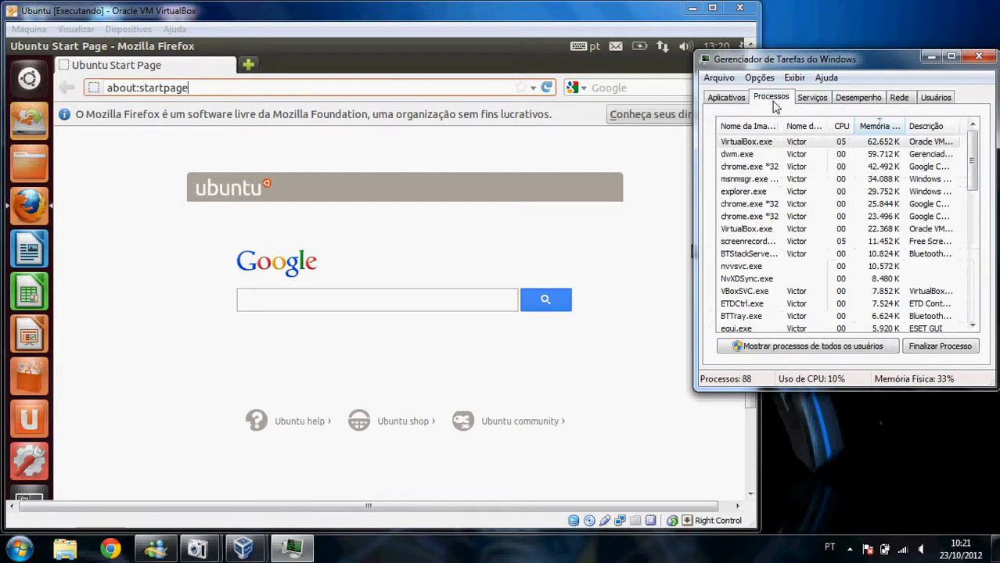
{"action": "left_click", "coordinate": [791, 142]}
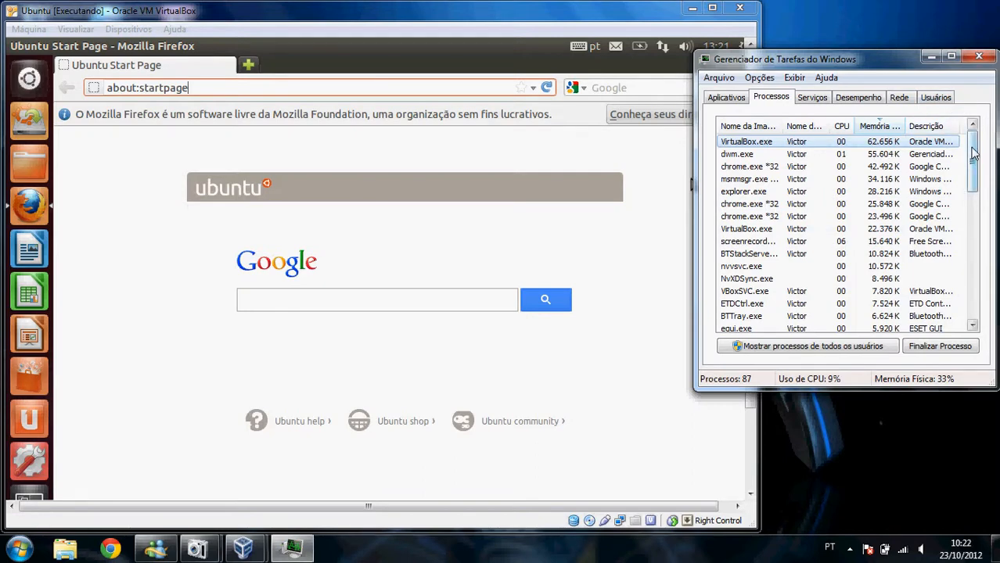
{"action": "mouse_move", "coordinate": [974, 154]}
{"action": "left_mouse_down"}
{"action": "mouse_move", "coordinate": [975, 200]}
{"action": "mouse_move", "coordinate": [974, 166]}
{"action": "left_mouse_up"}
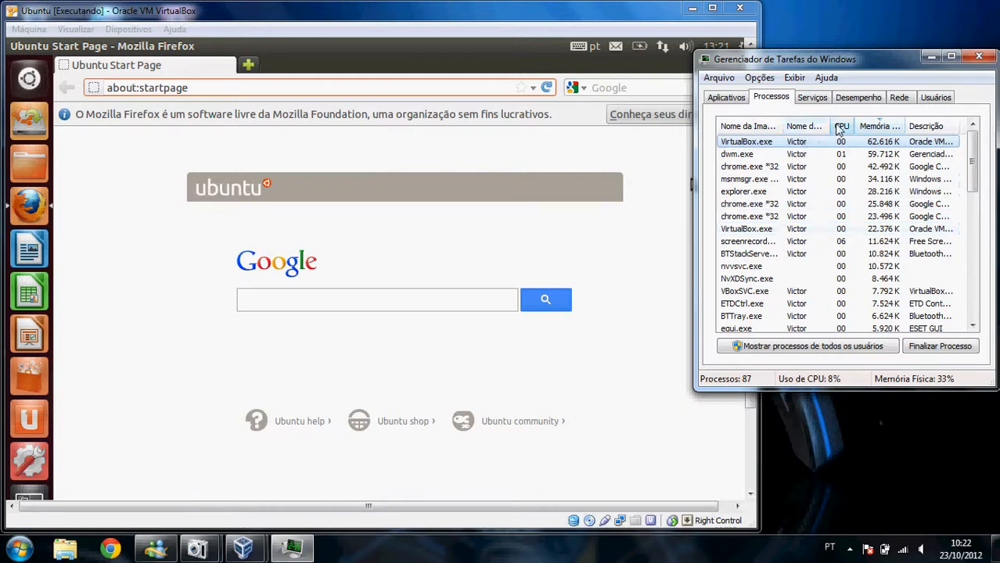
{"action": "left_click", "coordinate": [849, 102]}
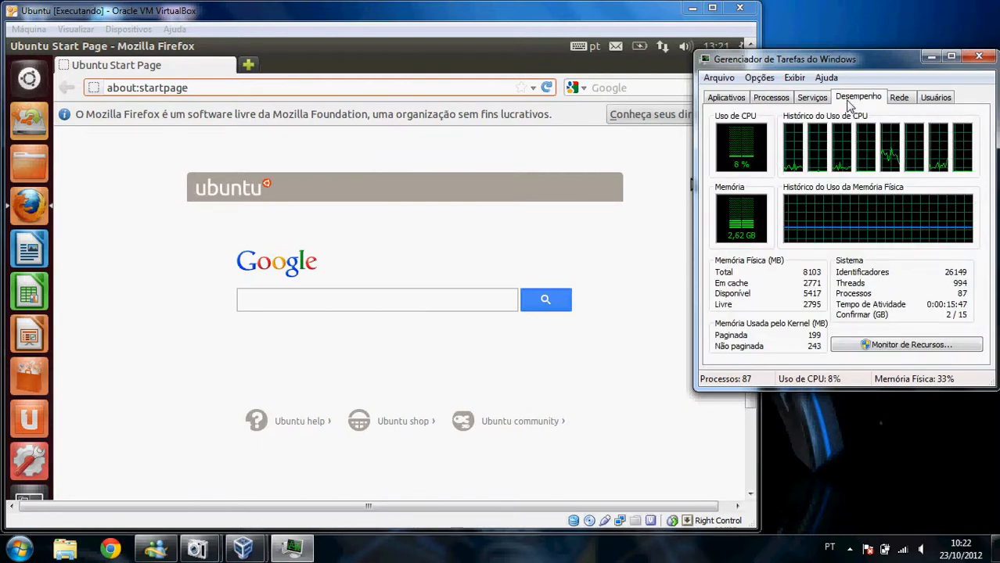
Return to the Ubuntu machine maximized and view the recent applications in its Dash before closing it.
{"action": "left_click", "coordinate": [657, 150]}
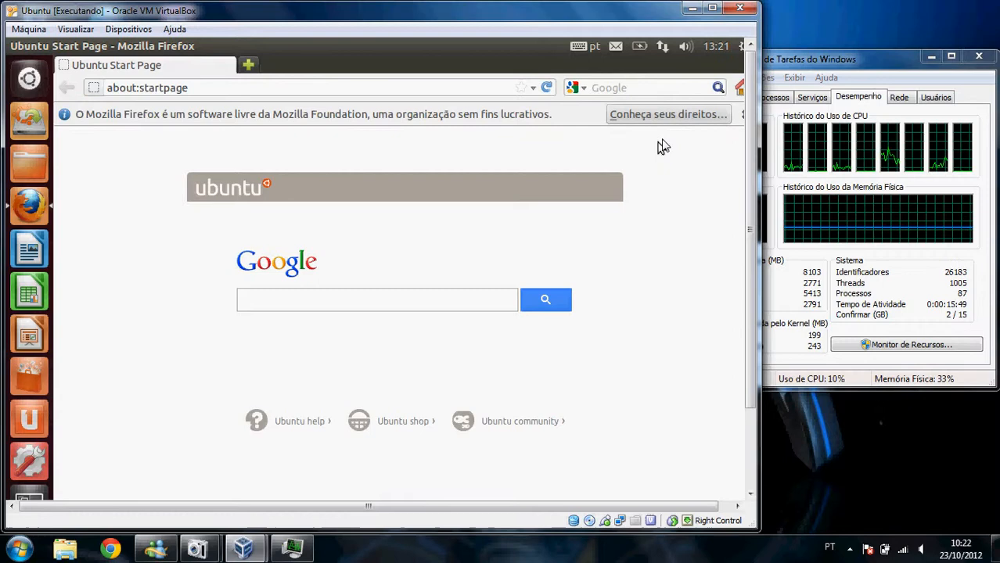
{"action": "left_click", "coordinate": [712, 9]}
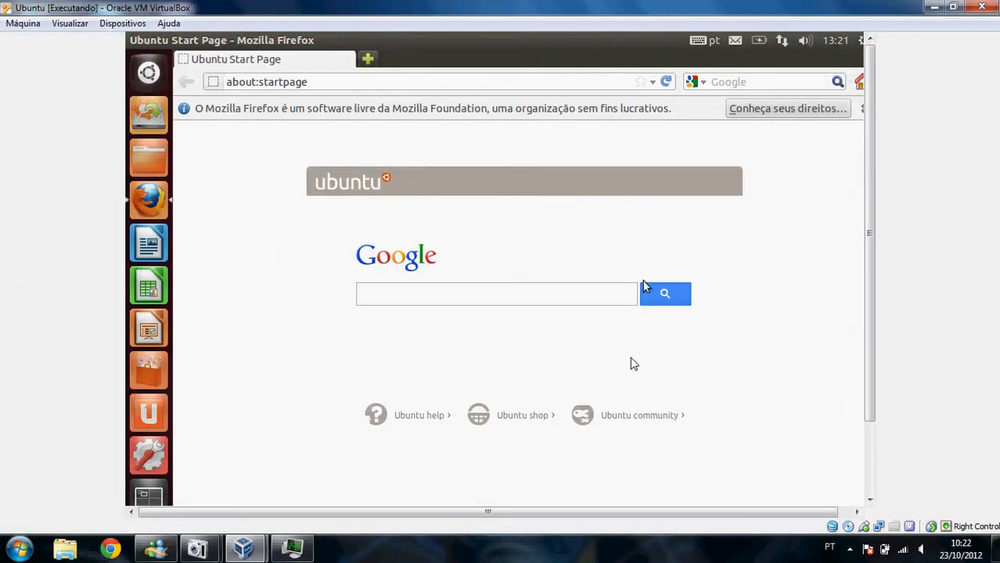
{"action": "left_click_drag", "start_coordinate": [562, 518], "coordinate": [609, 515]}
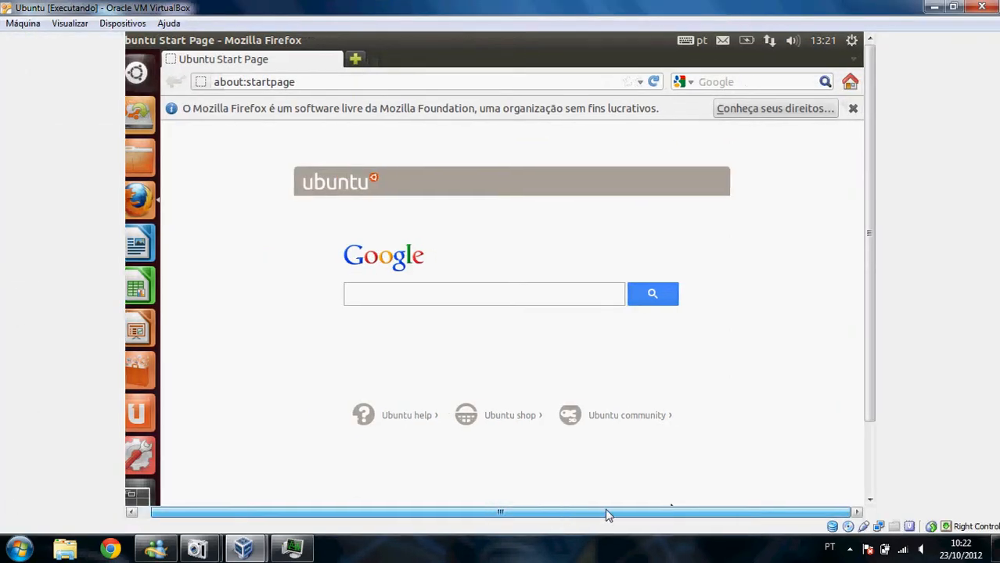
{"action": "left_click_drag", "start_coordinate": [869, 331], "coordinate": [855, 185]}
{"action": "left_click", "coordinate": [138, 72]}
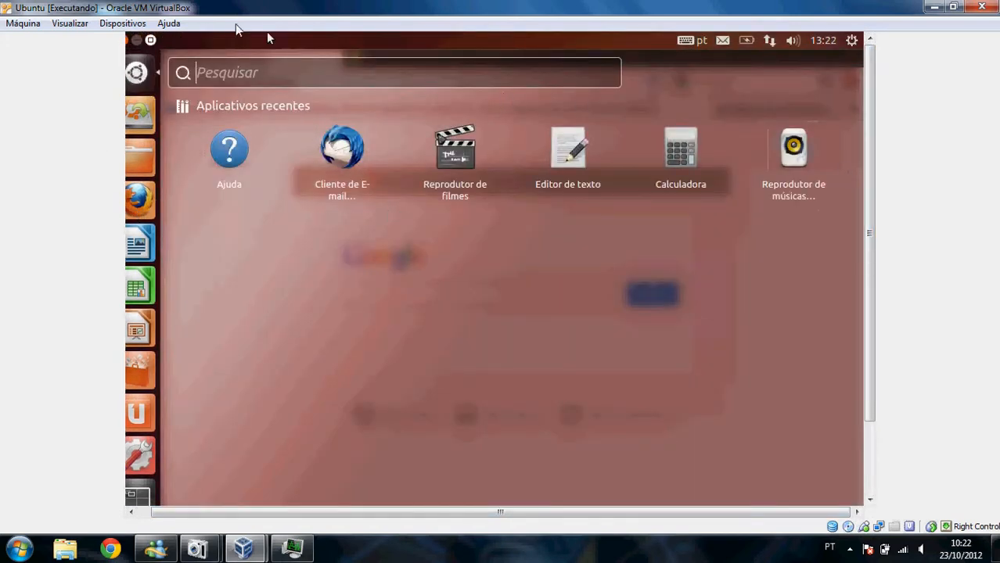
{"action": "left_click", "coordinate": [137, 72]}
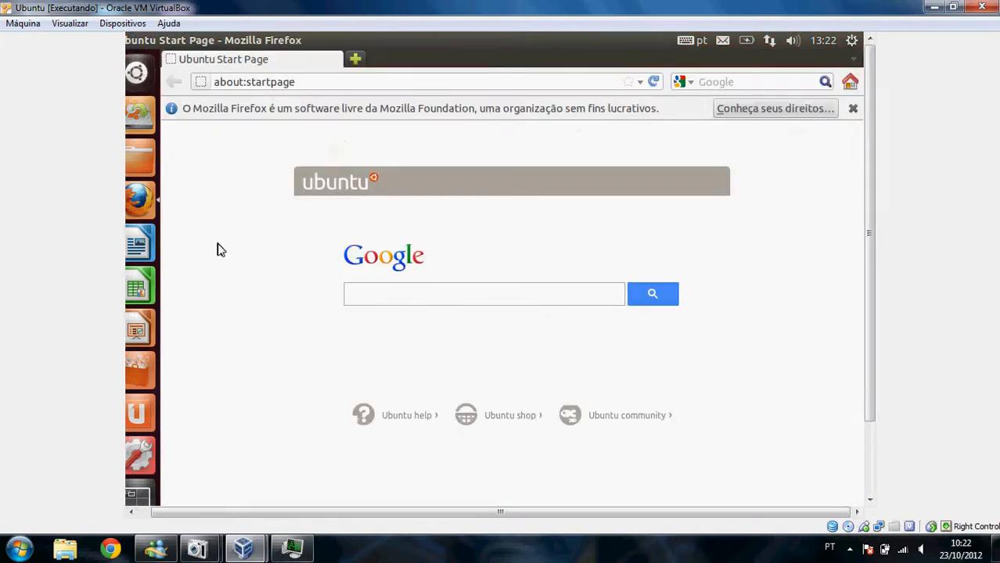
View and close Ubuntu's system settings, and recheck the host's CPU and memory use in Task Manager.
{"action": "left_click_drag", "start_coordinate": [248, 515], "coordinate": [192, 519]}
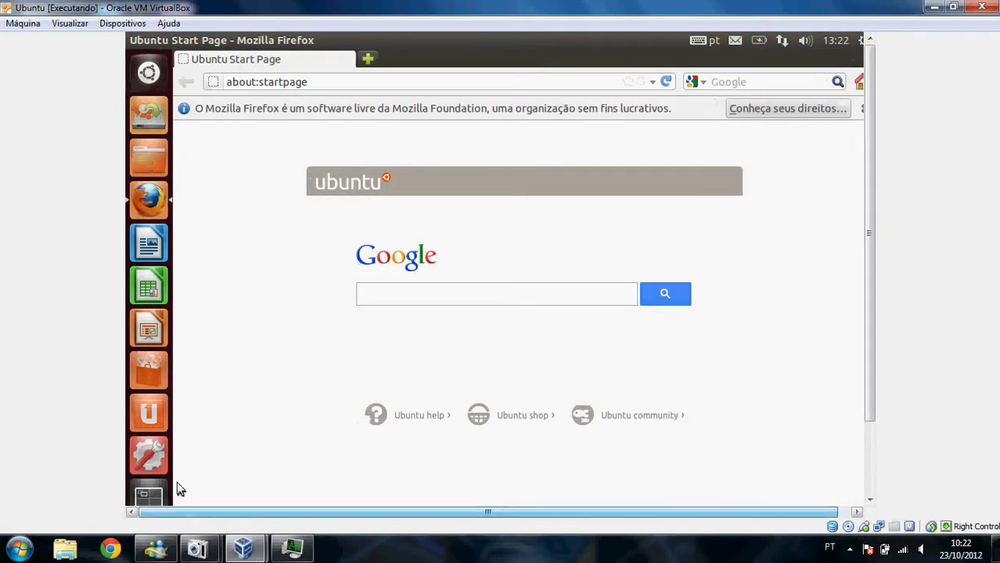
{"action": "left_click", "coordinate": [149, 455]}
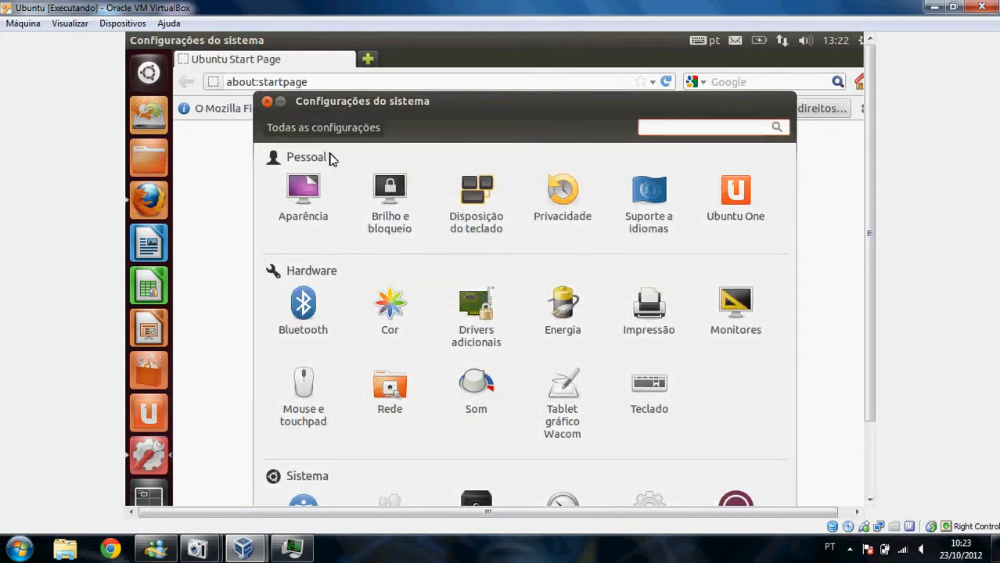
{"action": "left_click", "coordinate": [267, 101]}
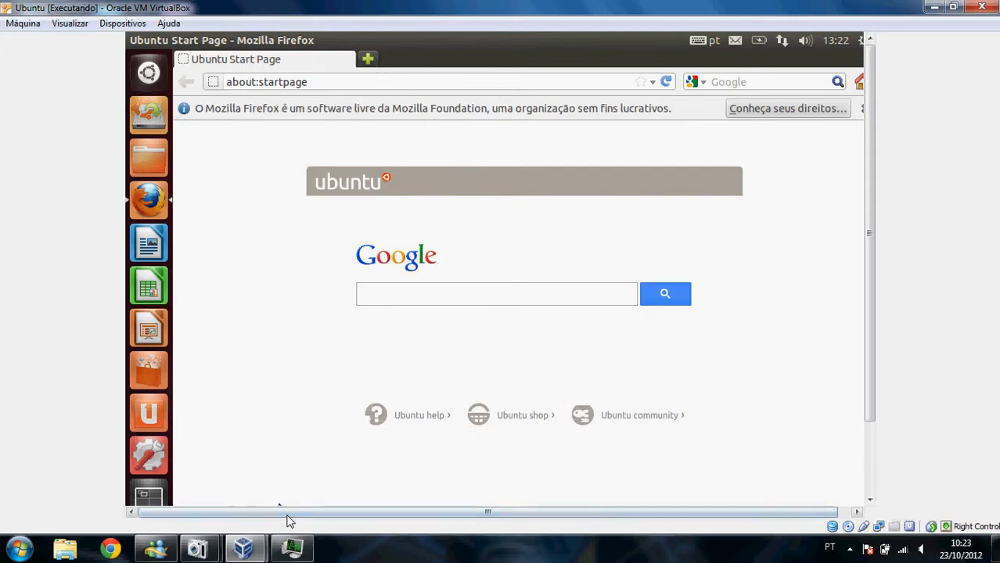
{"action": "left_click", "coordinate": [291, 548]}
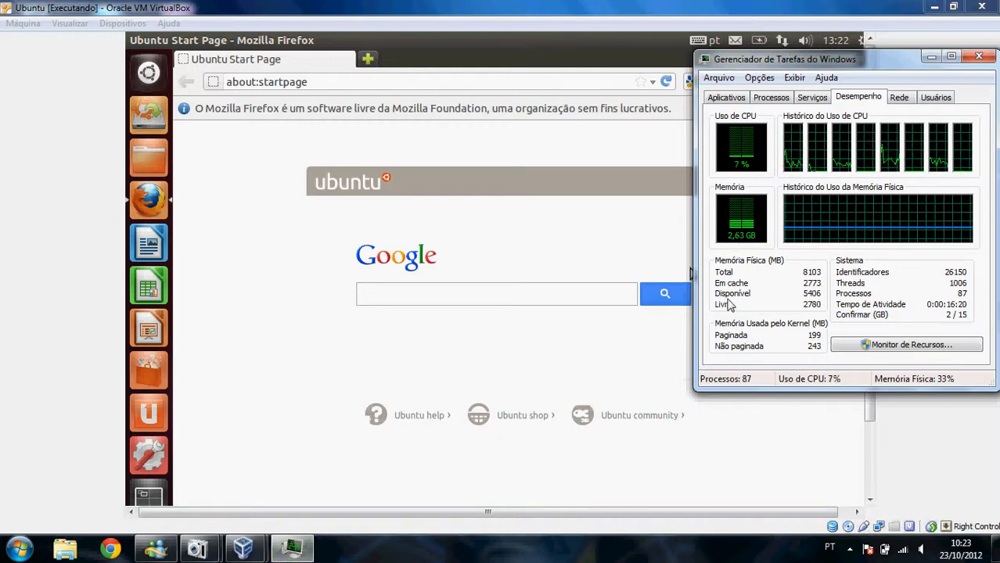
{"action": "left_click", "coordinate": [781, 452]}
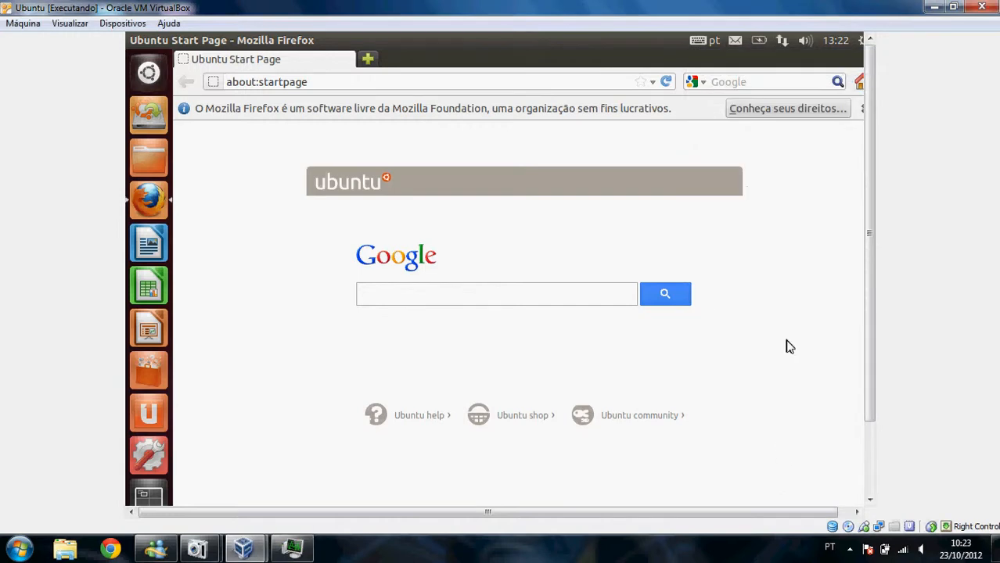
Shut down the Ubuntu live session and confirm closing all programs.
{"action": "left_click_drag", "start_coordinate": [794, 512], "coordinate": [806, 507]}
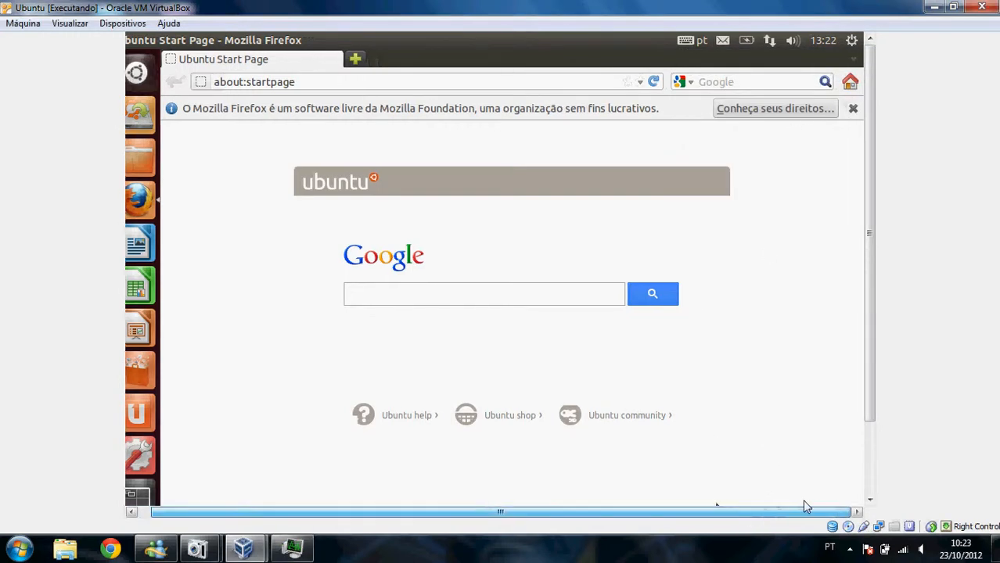
{"action": "left_click", "coordinate": [851, 41]}
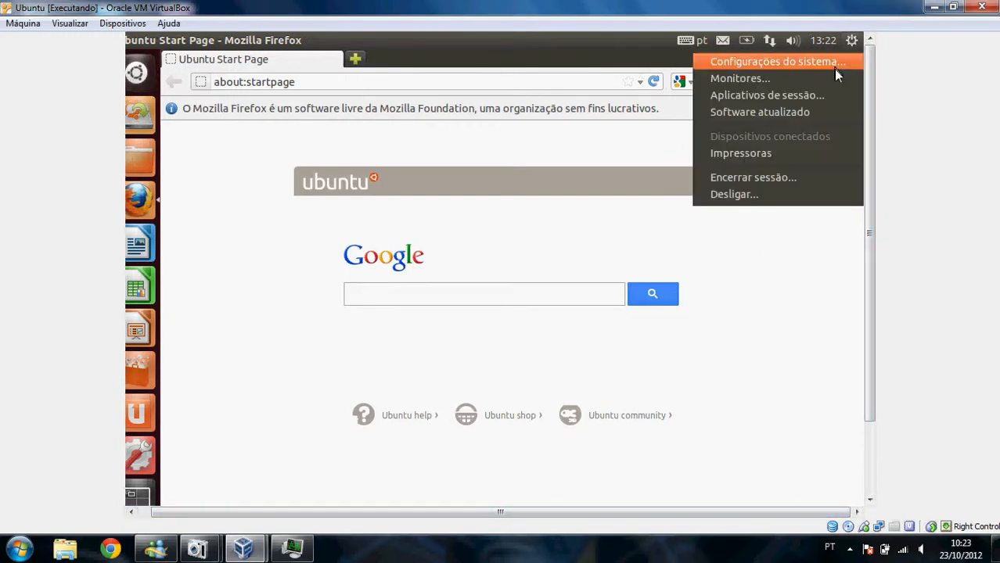
{"action": "left_click", "coordinate": [797, 199]}
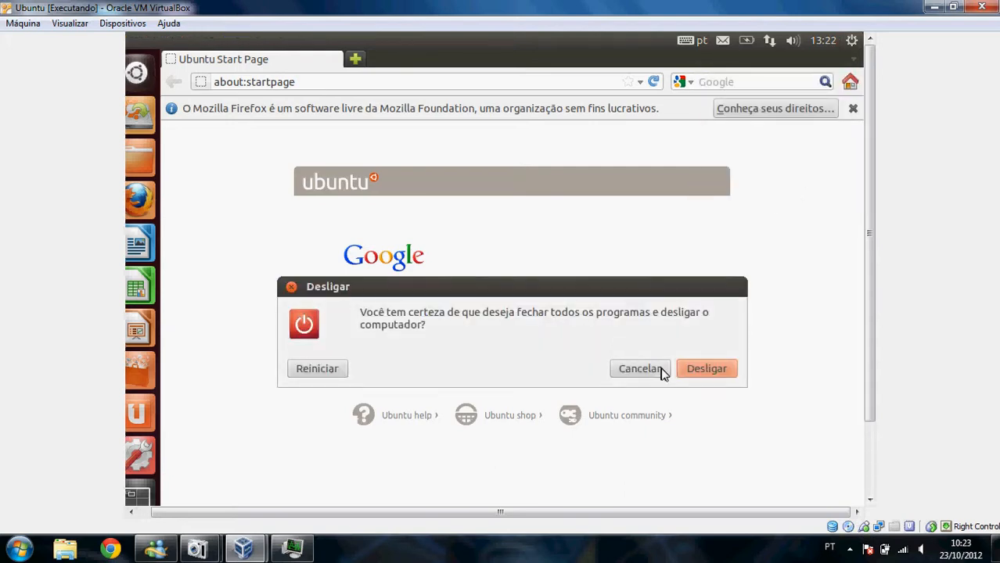
{"action": "left_click", "coordinate": [686, 374]}
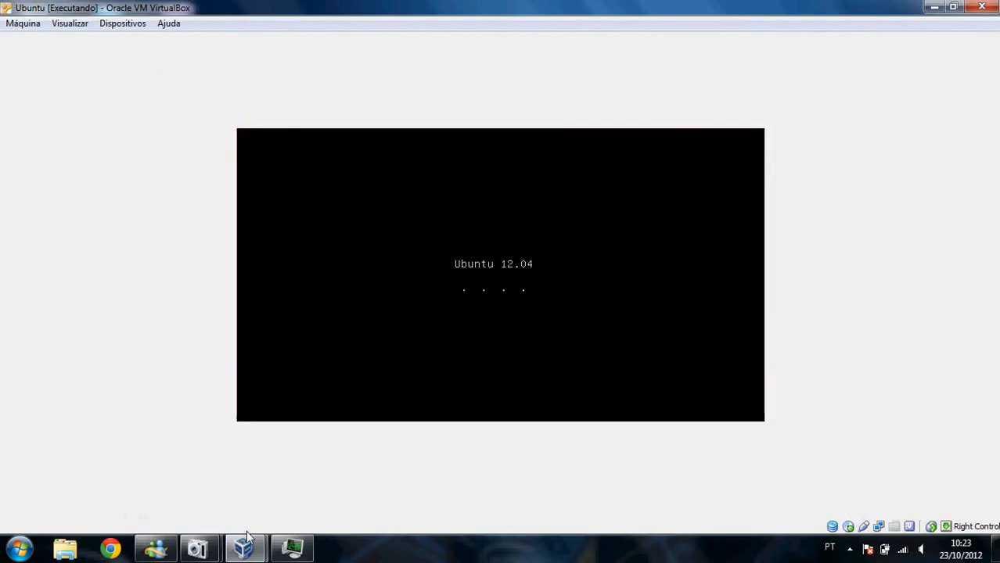
Check the host's CPU and memory use in Task Manager during the shutdown, and move its window aside.
{"action": "left_click", "coordinate": [282, 551]}
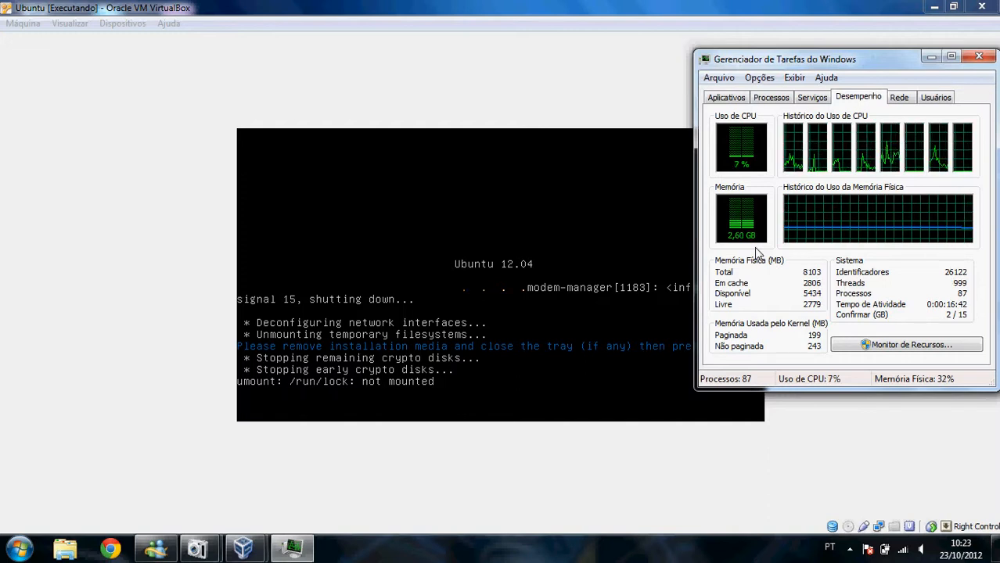
{"action": "left_click", "coordinate": [534, 352]}
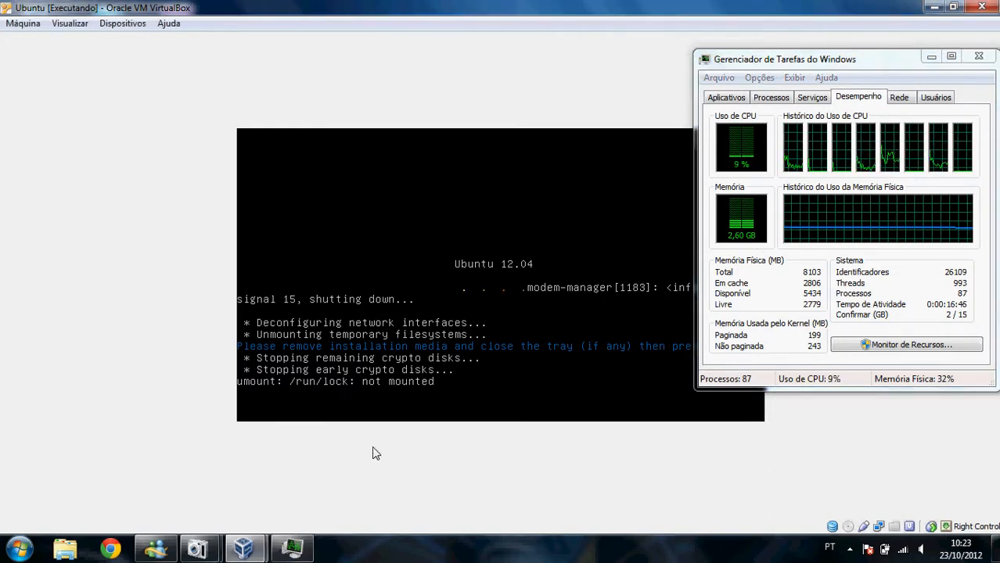
{"action": "left_click_drag", "start_coordinate": [792, 59], "coordinate": [879, 192]}
Acknowledge the installation media removal request to power off the Ubuntu machine, and move Task Manager toward the middle of the desktop.
{"action": "left_click", "coordinate": [667, 311]}
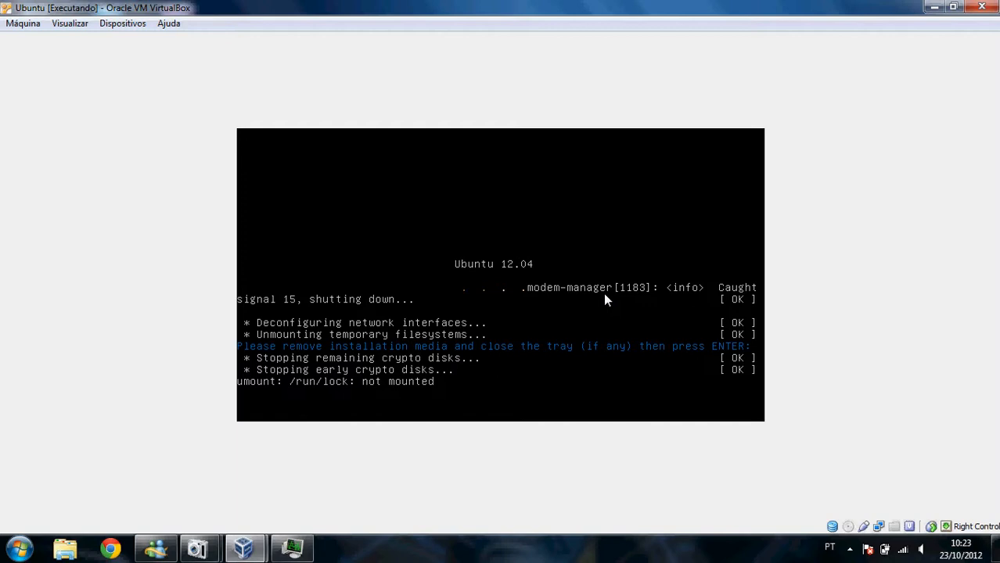
{"action": "key", "text": "Return"}
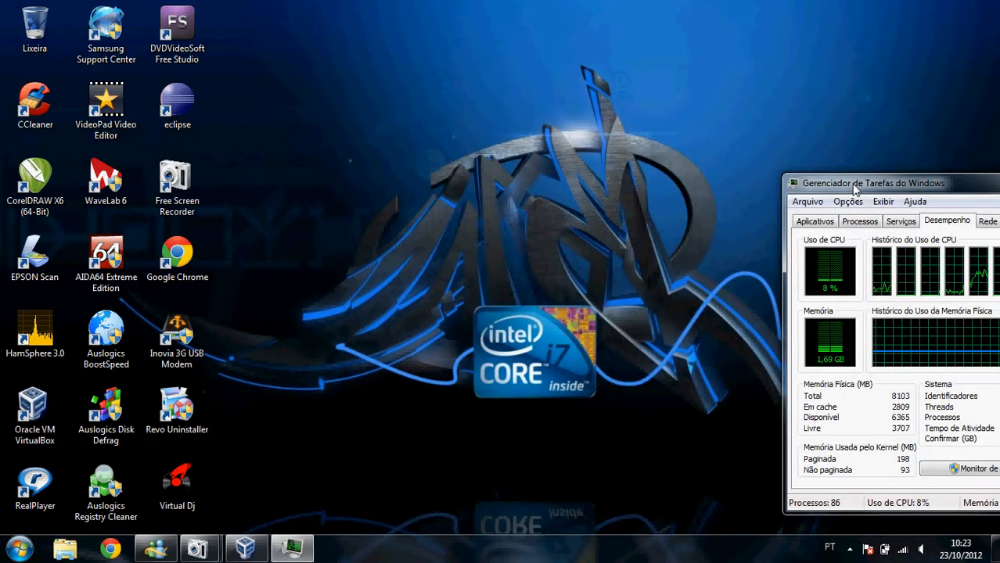
{"action": "left_click_drag", "start_coordinate": [856, 188], "coordinate": [513, 138]}
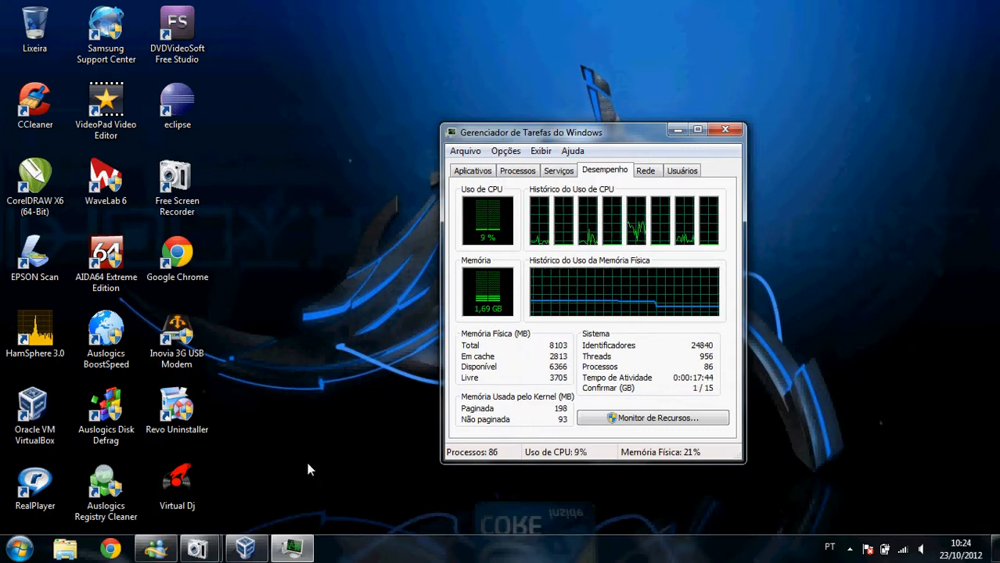
{"action": "left_click", "coordinate": [198, 550]}
{"action": "left_click", "coordinate": [180, 505]}
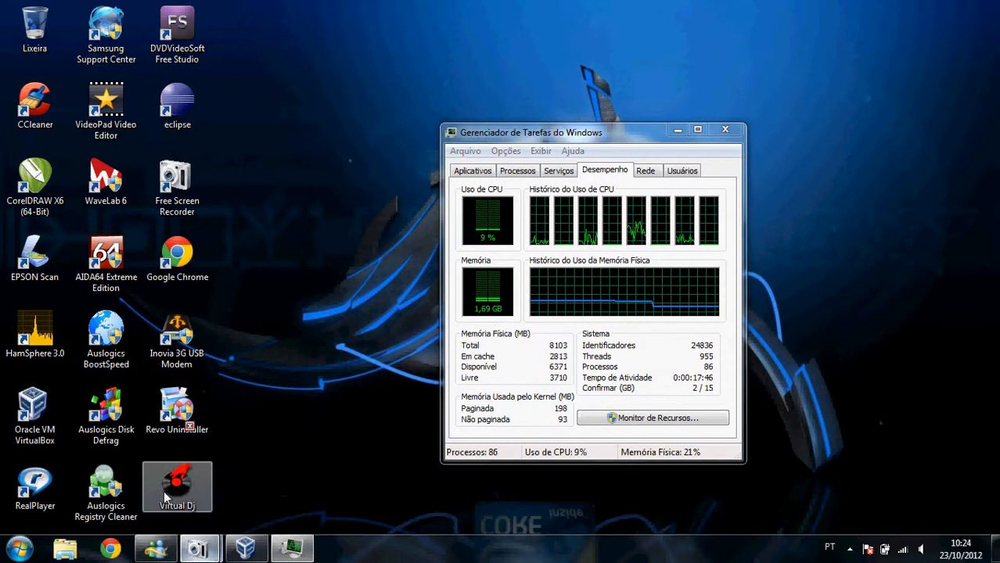